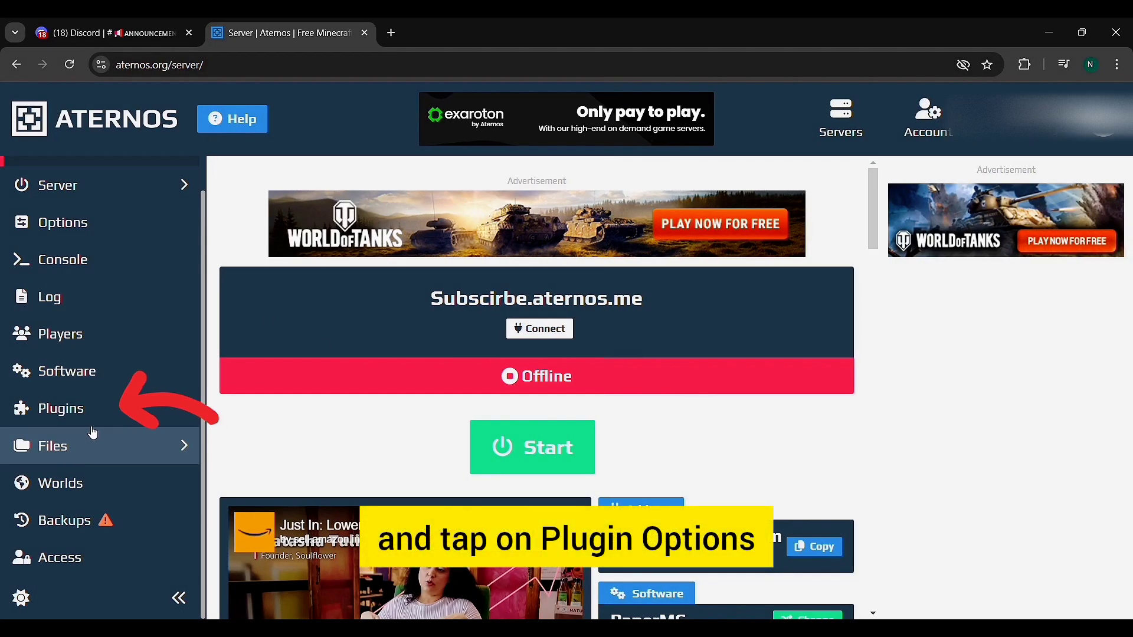
- Go to the Plugins list, view the Vault page, then open the TAB plugin's version list
{"action": "left_click", "coordinate": [103, 418]}
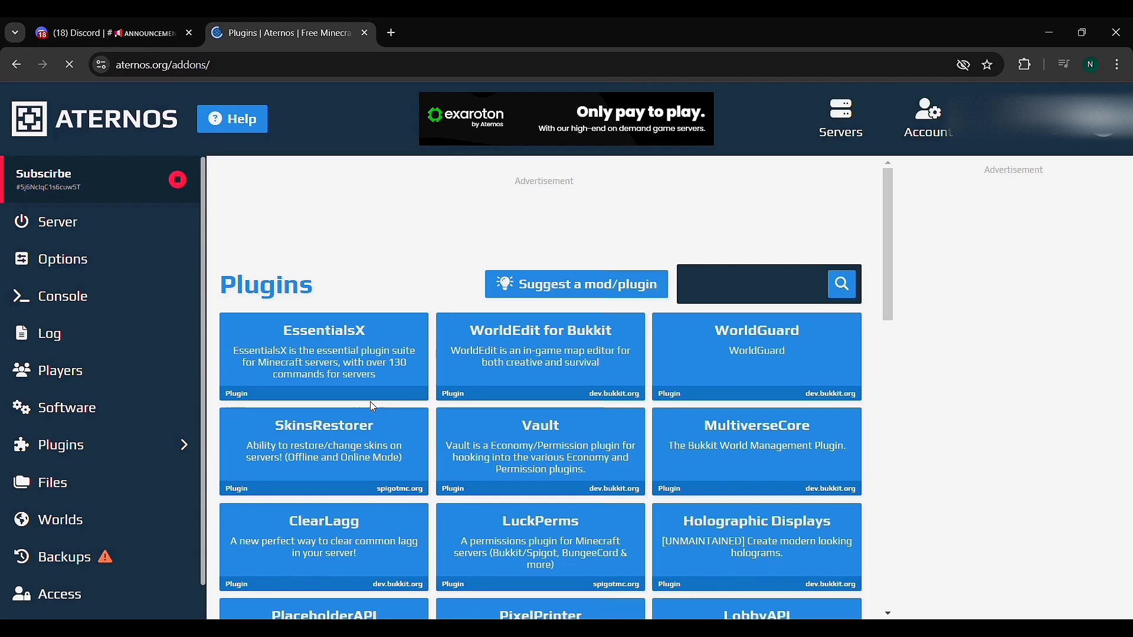
{"action": "left_click", "coordinate": [540, 448]}
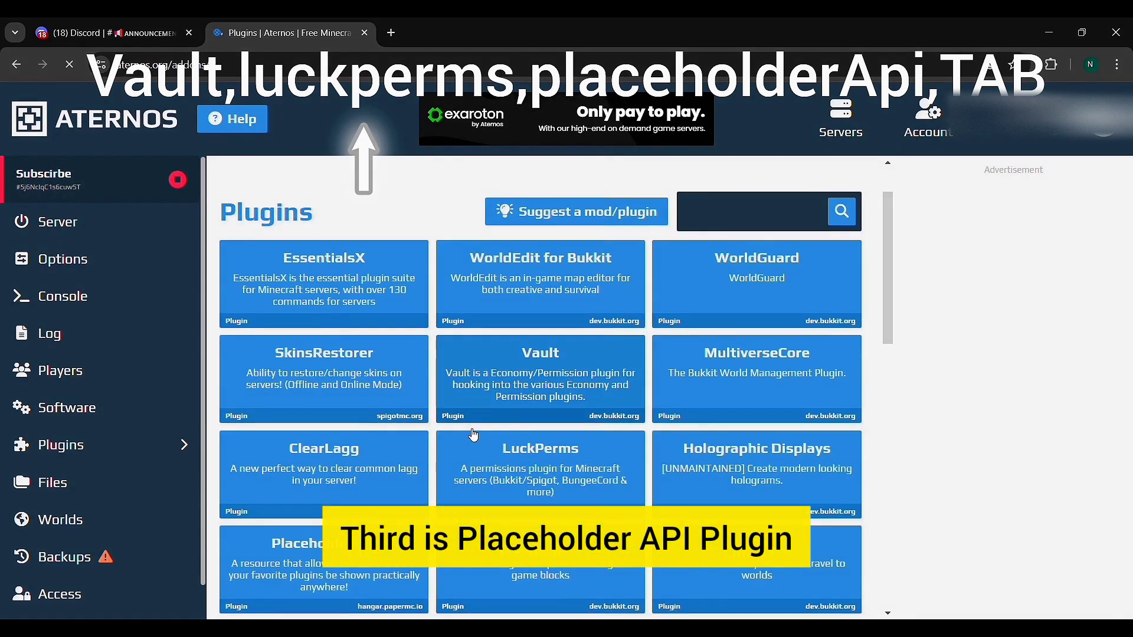
{"action": "scroll", "coordinate": [524, 294], "scroll_direction": "down", "scroll_amount": 1}
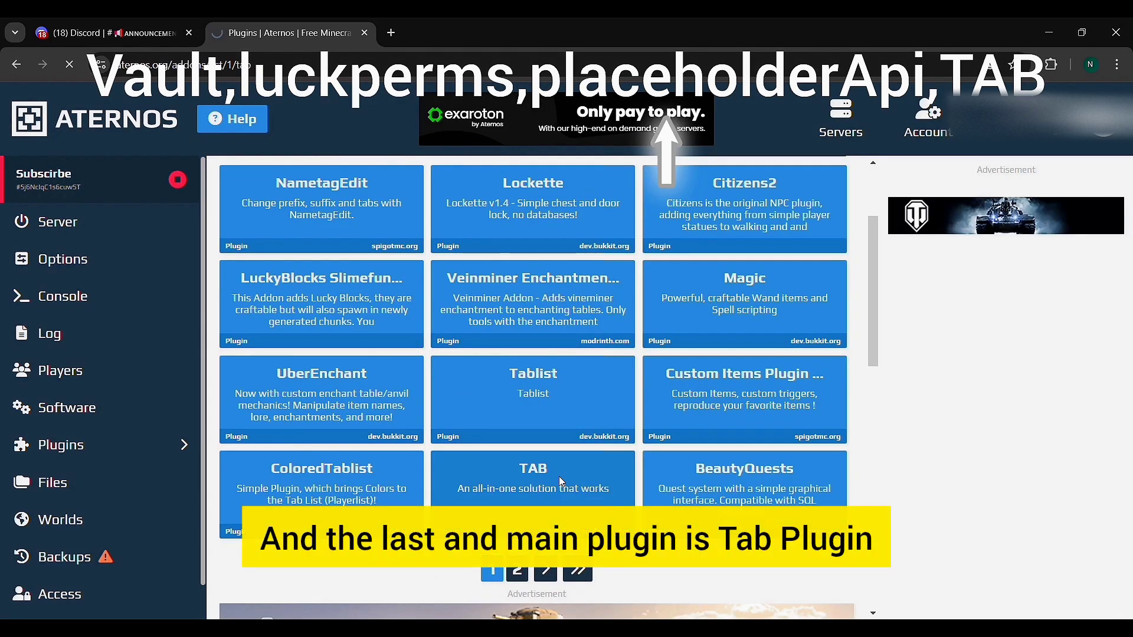
{"action": "left_click", "coordinate": [614, 462]}
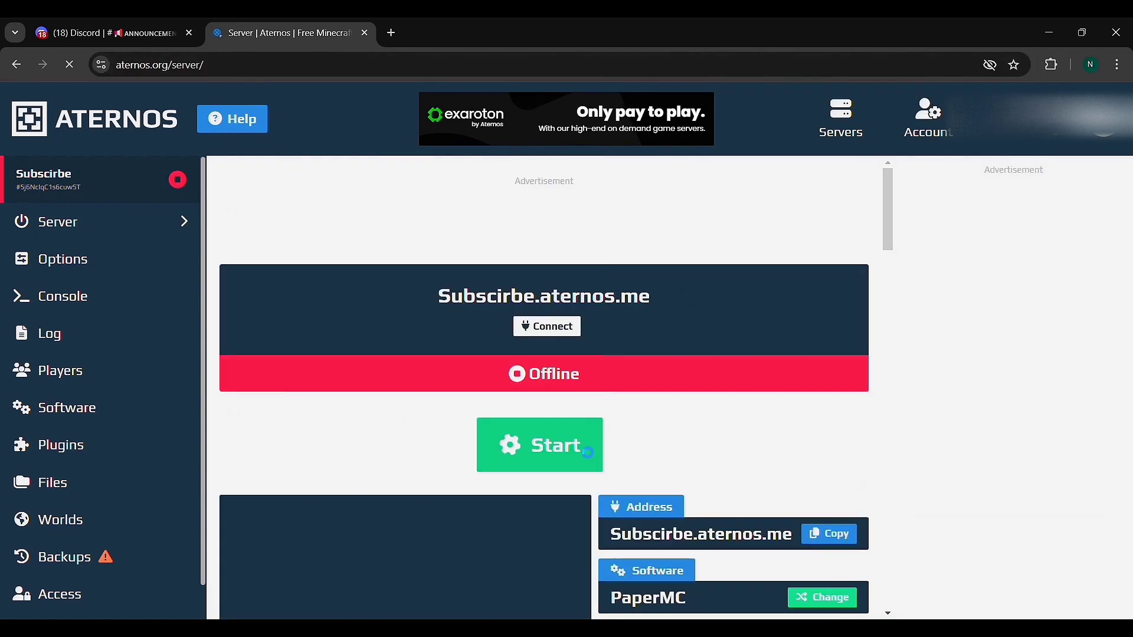
- Start the Subscribe server until it shows Online with 0/20 players and 20 TPS
{"action": "left_click", "coordinate": [588, 453]}
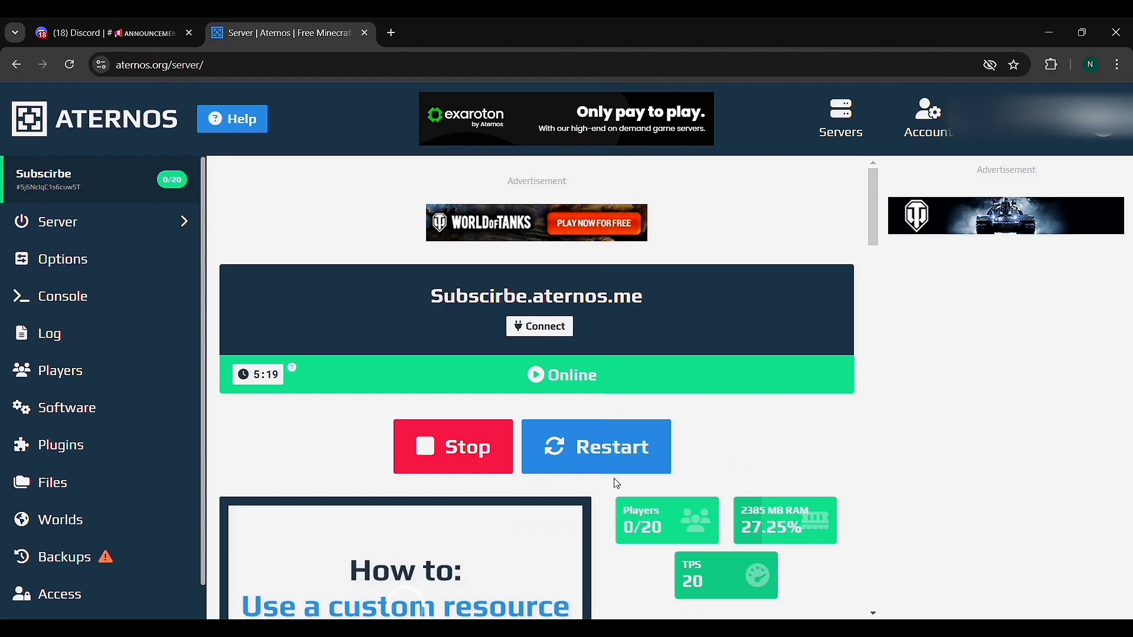
{"action": "scroll", "coordinate": [100, 448], "scroll_direction": "down", "scroll_amount": 1}
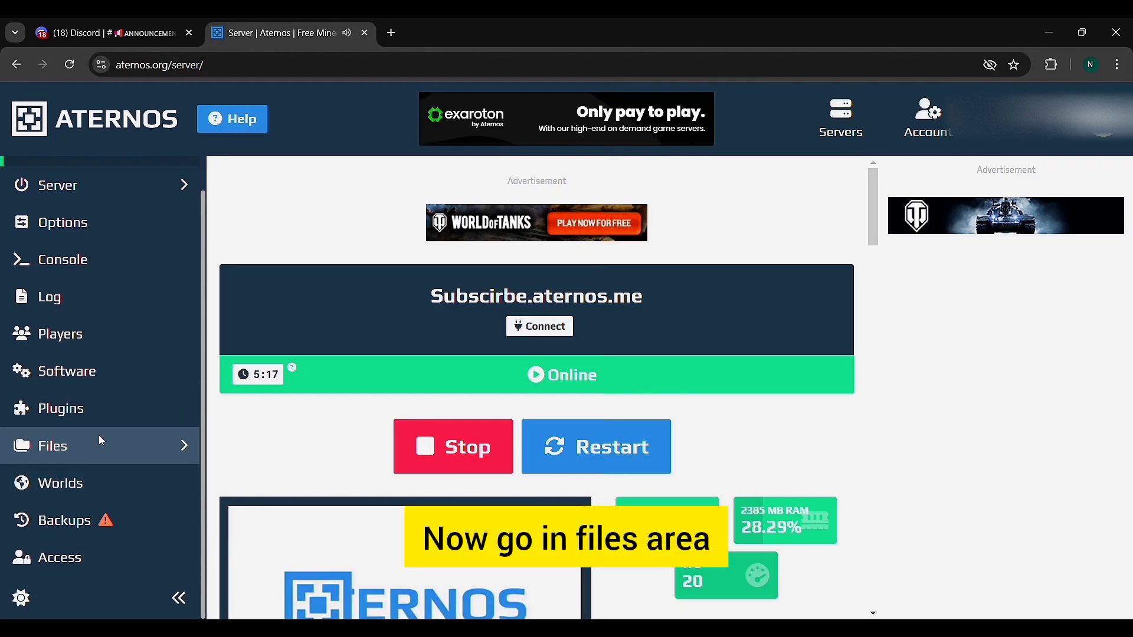
- Go to the server files and open plugins/TAB to list its yml files
{"action": "left_click", "coordinate": [121, 435]}
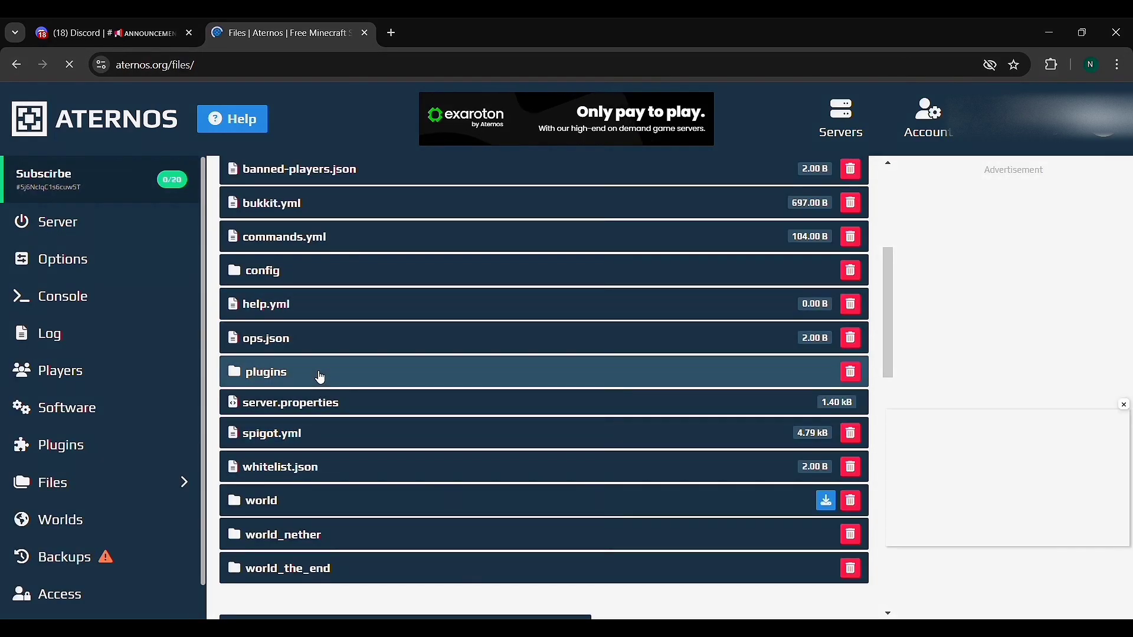
{"action": "left_click", "coordinate": [319, 373]}
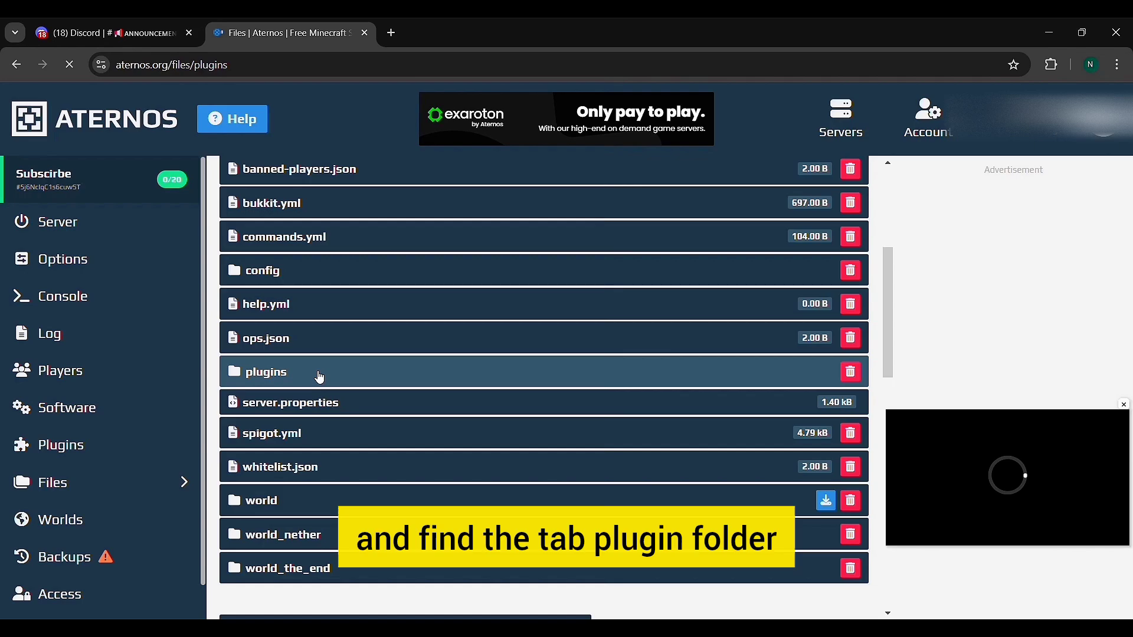
{"action": "scroll", "coordinate": [319, 388], "scroll_direction": "down", "scroll_amount": 4}
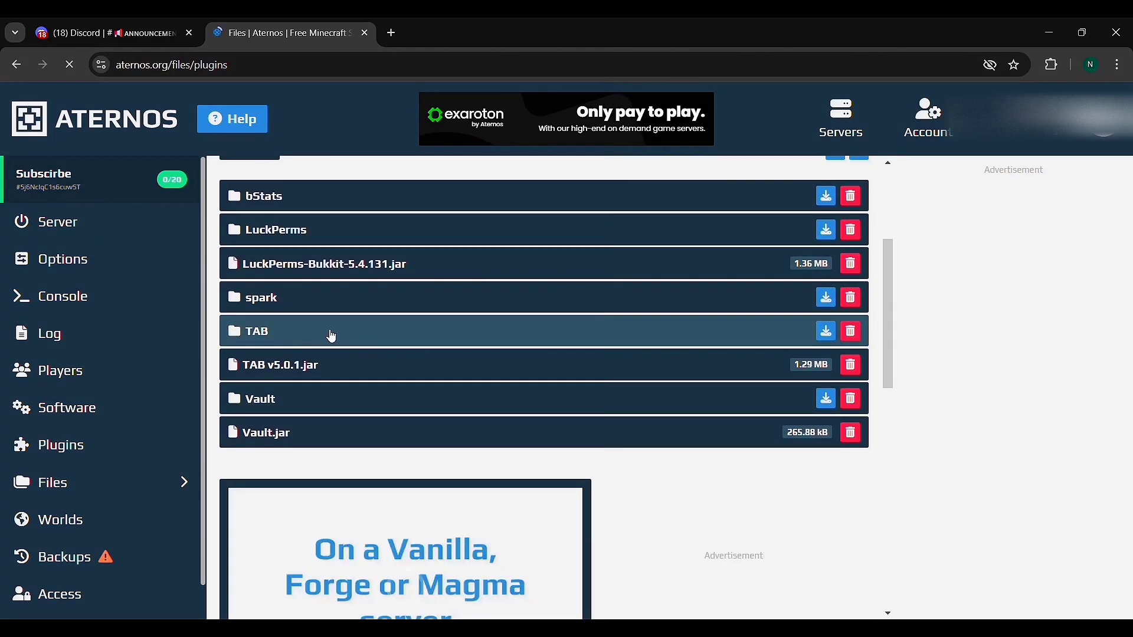
{"action": "left_click", "coordinate": [332, 335]}
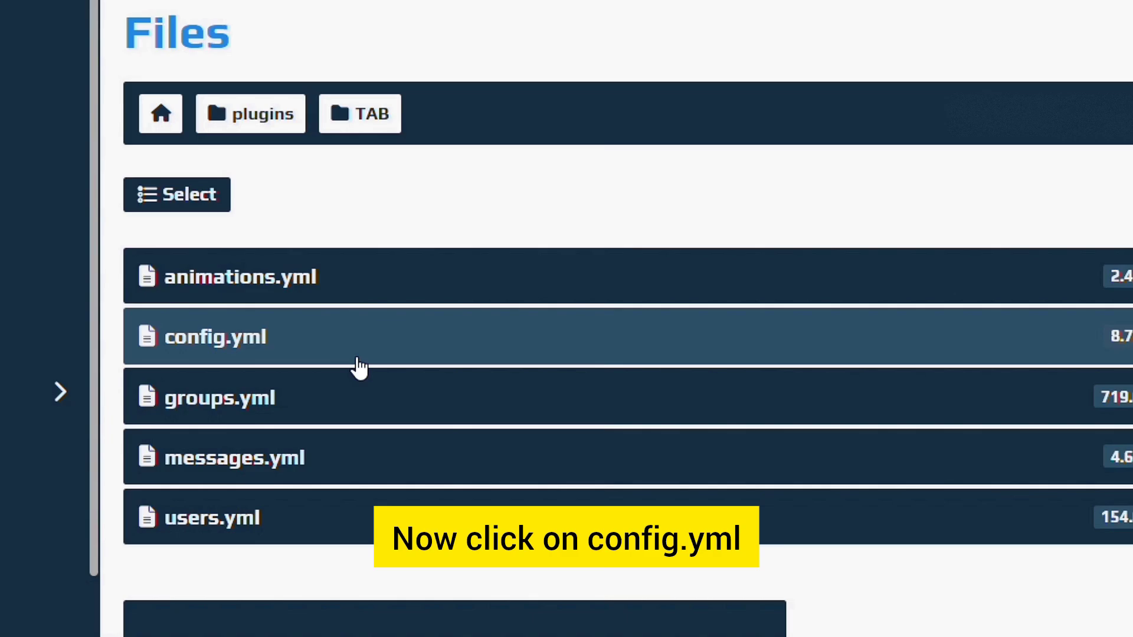
- Open TAB's config.yml in the editor and scroll to the scoreboard section near line 88
{"action": "left_click", "coordinate": [577, 359]}
{"action": "scroll", "coordinate": [394, 157], "scroll_direction": "down", "scroll_amount": 4}
{"action": "scroll", "coordinate": [394, 156], "scroll_direction": "down", "scroll_amount": 4}
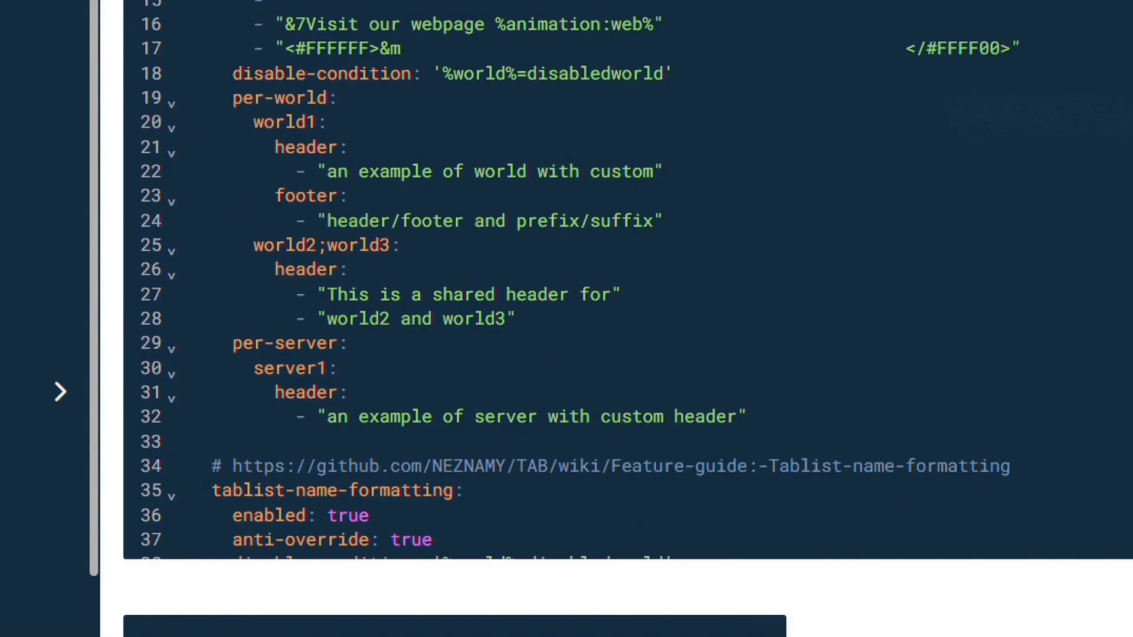
{"action": "scroll", "coordinate": [731, 286], "scroll_direction": "down", "scroll_amount": 6}
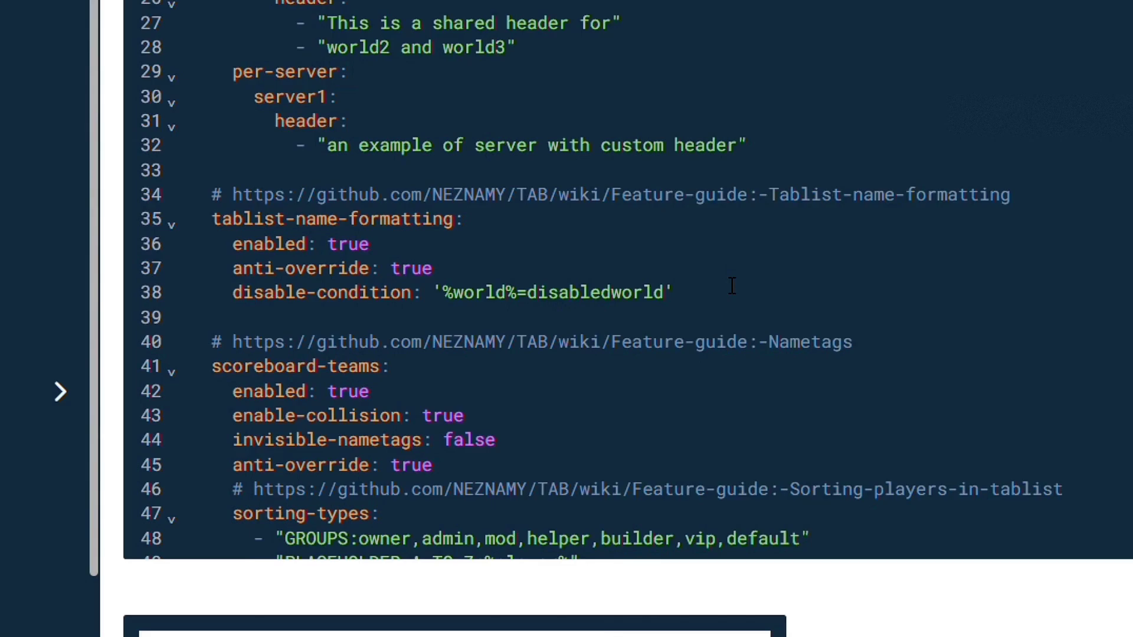
{"action": "scroll", "coordinate": [731, 285], "scroll_direction": "down", "scroll_amount": 4}
{"action": "scroll", "coordinate": [766, 252], "scroll_direction": "down", "scroll_amount": 8}
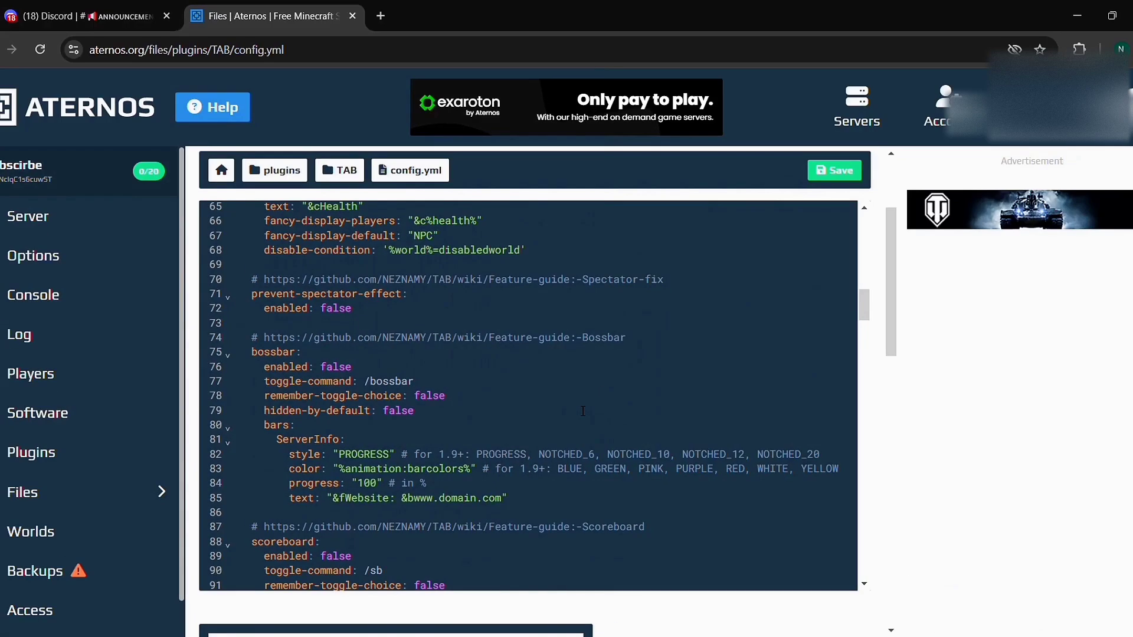
{"action": "scroll", "coordinate": [583, 411], "scroll_direction": "down", "scroll_amount": 6}
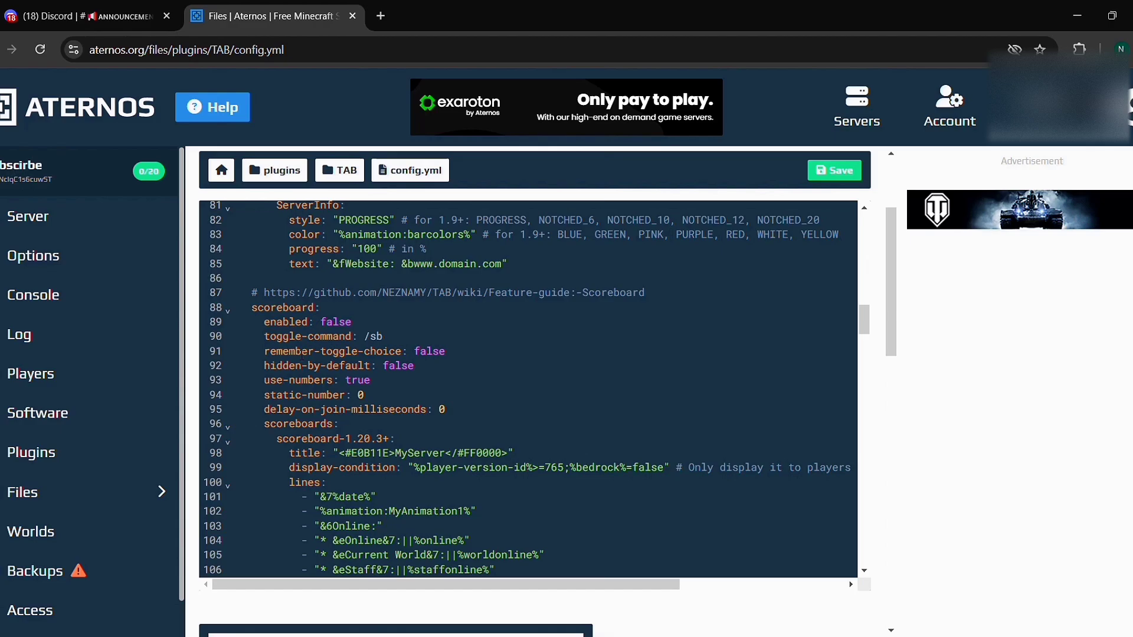
{"action": "scroll", "coordinate": [583, 411], "scroll_direction": "up", "scroll_amount": 5}
{"action": "scroll", "coordinate": [583, 412], "scroll_direction": "down", "scroll_amount": 4}
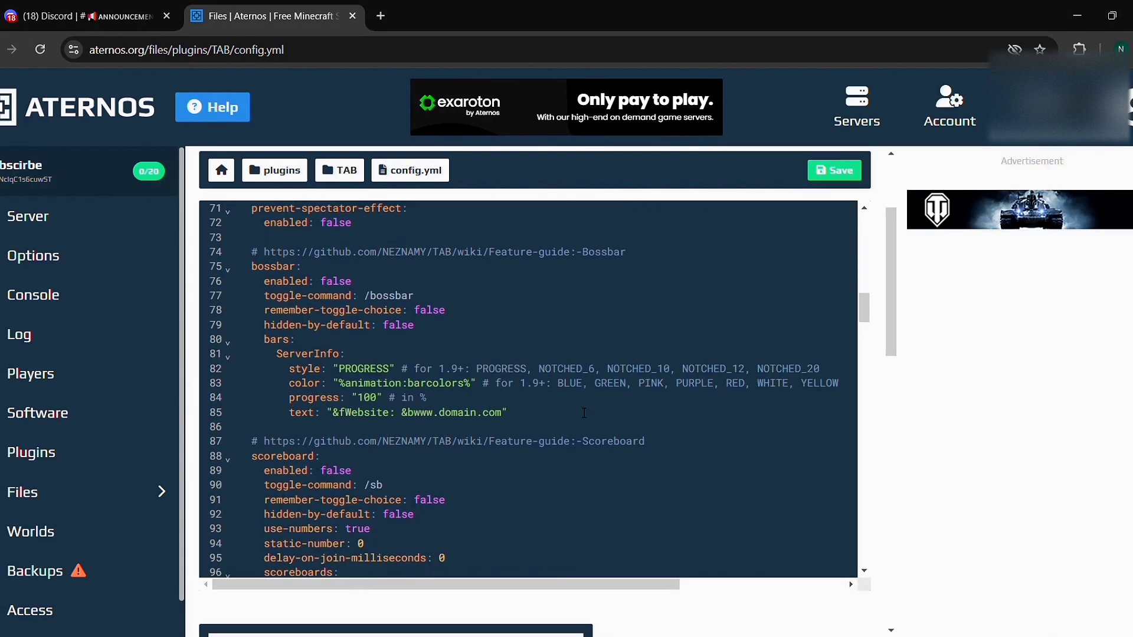
{"action": "scroll", "coordinate": [584, 413], "scroll_direction": "down", "scroll_amount": 2}
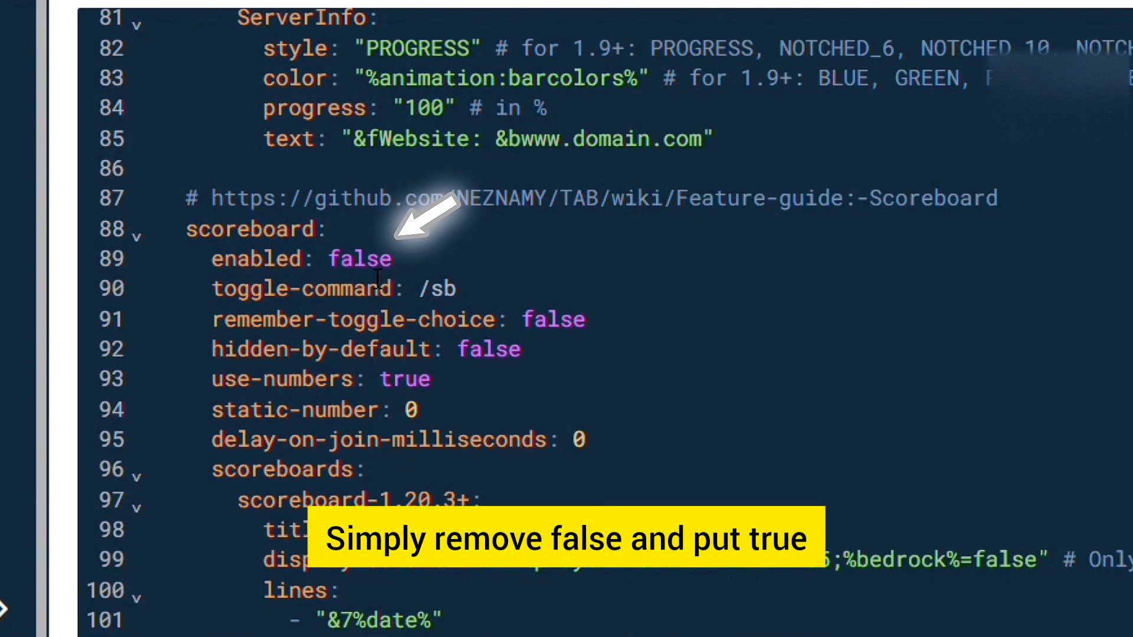
- Change the scoreboard's enabled value on line 89 from false to true
{"action": "left_click", "coordinate": [416, 266]}
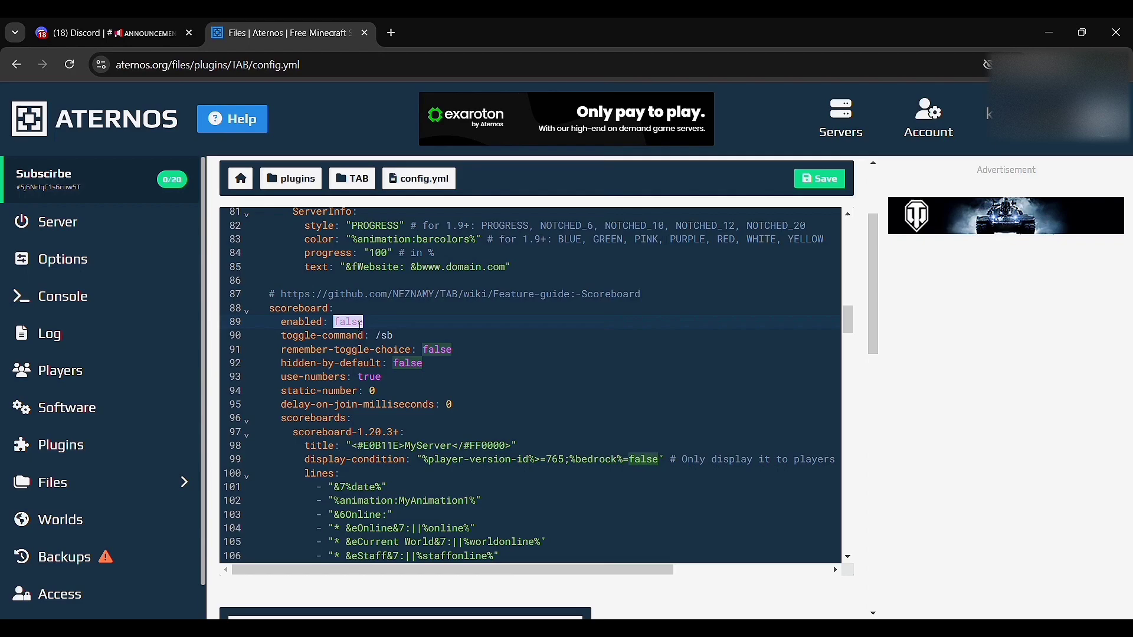
{"action": "type", "text": "tru"}
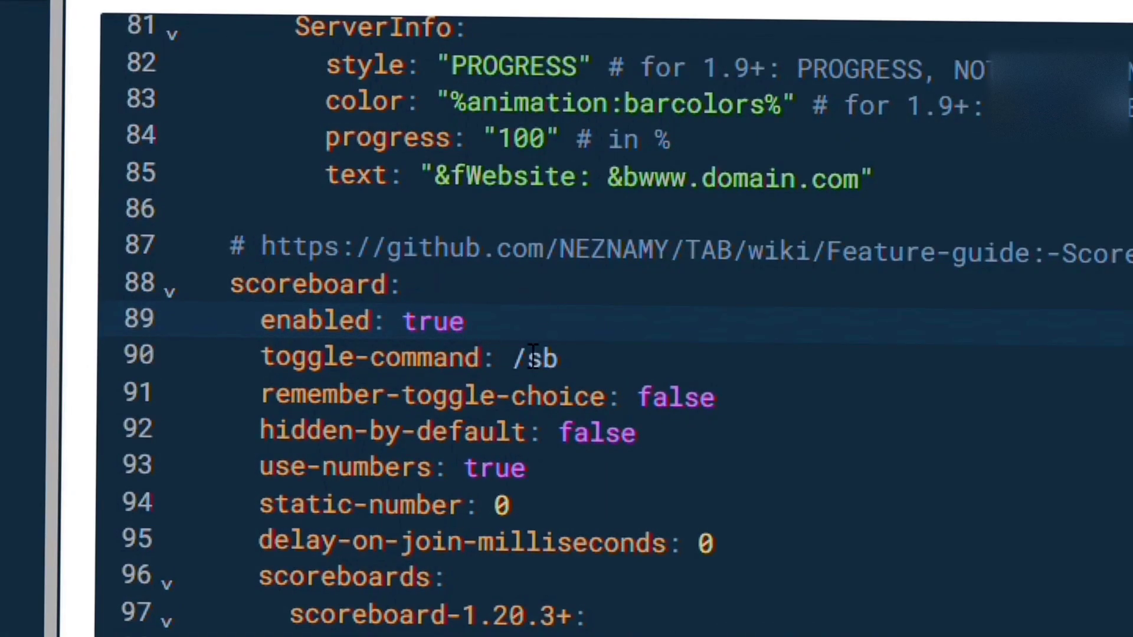
{"action": "scroll", "coordinate": [621, 451], "scroll_direction": "down", "scroll_amount": 6}
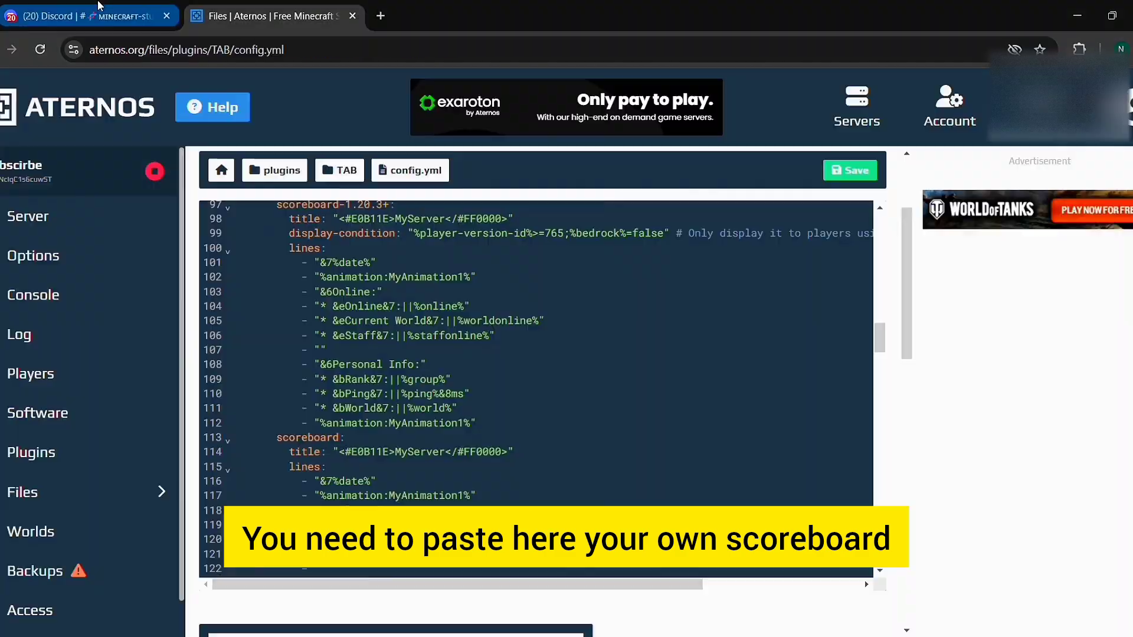
- Copy the text of the scoreboard code message posted in #minecraft-stuff
{"action": "left_click", "coordinate": [98, 7]}
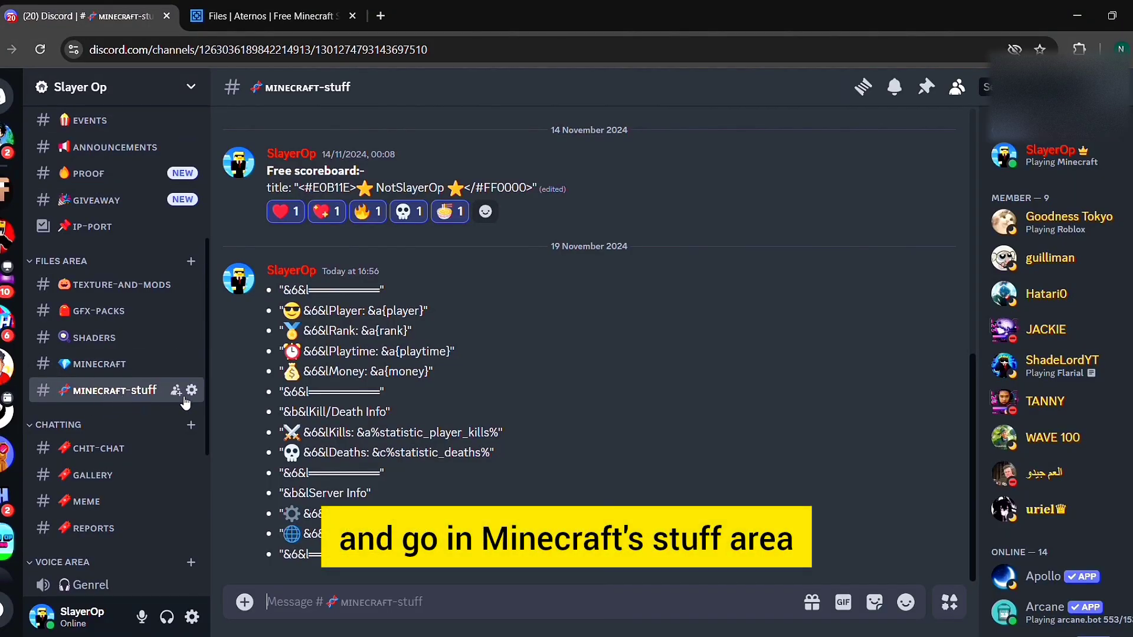
{"action": "right_click", "coordinate": [904, 301]}
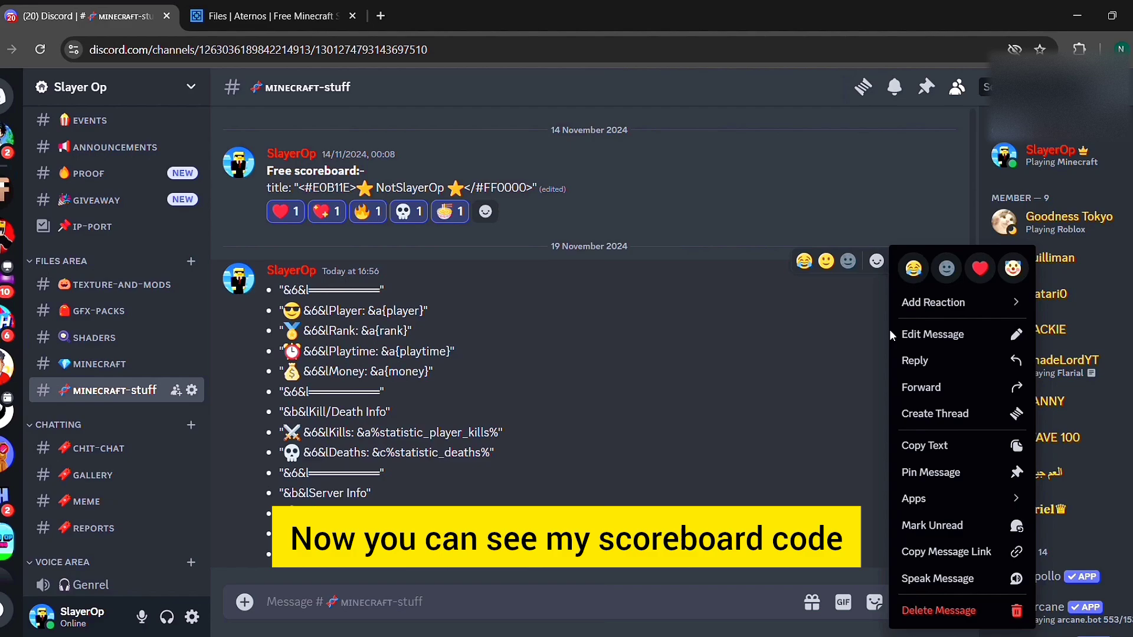
{"action": "left_click", "coordinate": [955, 445]}
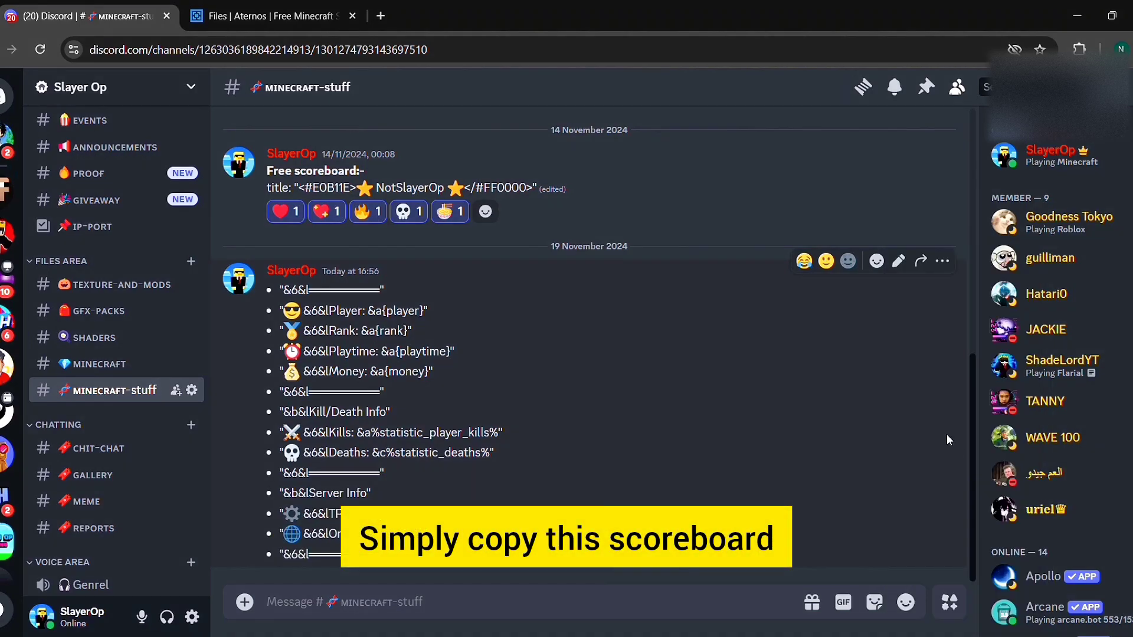
- Replace the default scoreboard lines 101–112 in config.yml with the copied scoreboard text
{"action": "left_click", "coordinate": [277, 19]}
{"action": "left_click_drag", "start_coordinate": [301, 261], "coordinate": [462, 432]}
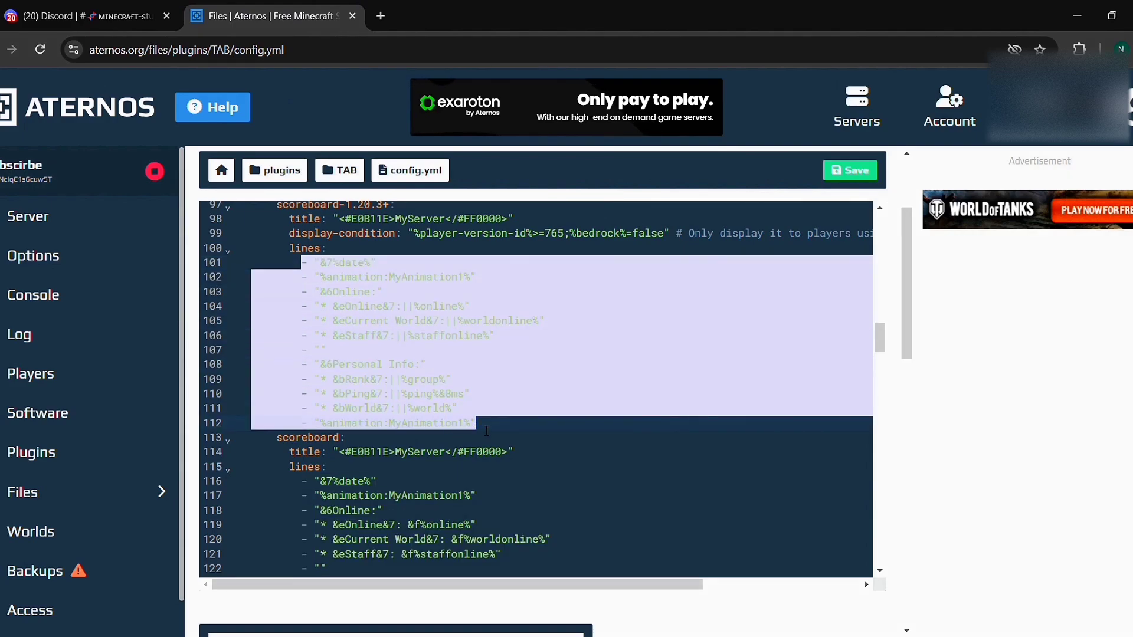
{"action": "key", "text": "ctrl+v"}
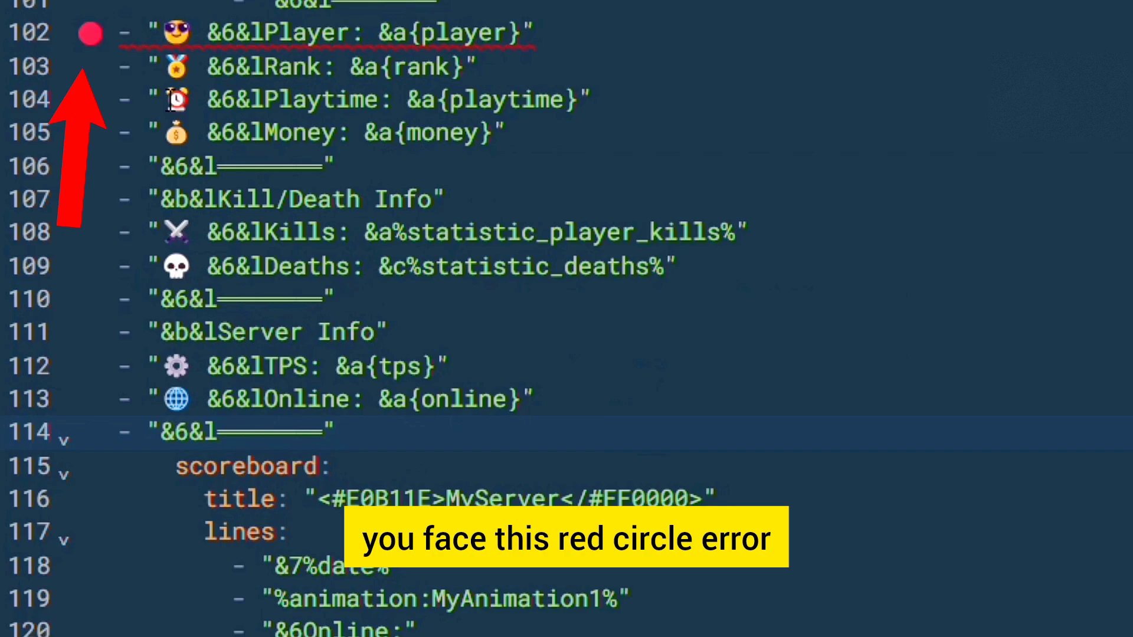
- Indent the Player, Rank and following pasted lines so their dashes align with line 101
{"action": "left_click", "coordinate": [119, 35]}
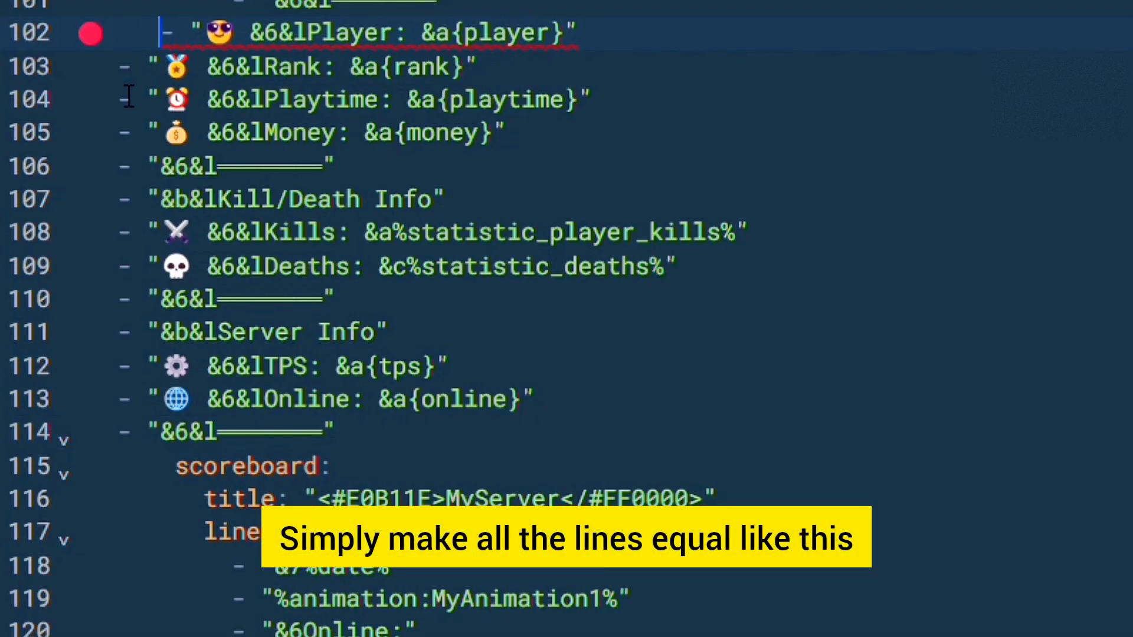
{"action": "key", "text": "Down"}
{"action": "key", "text": "Home"}
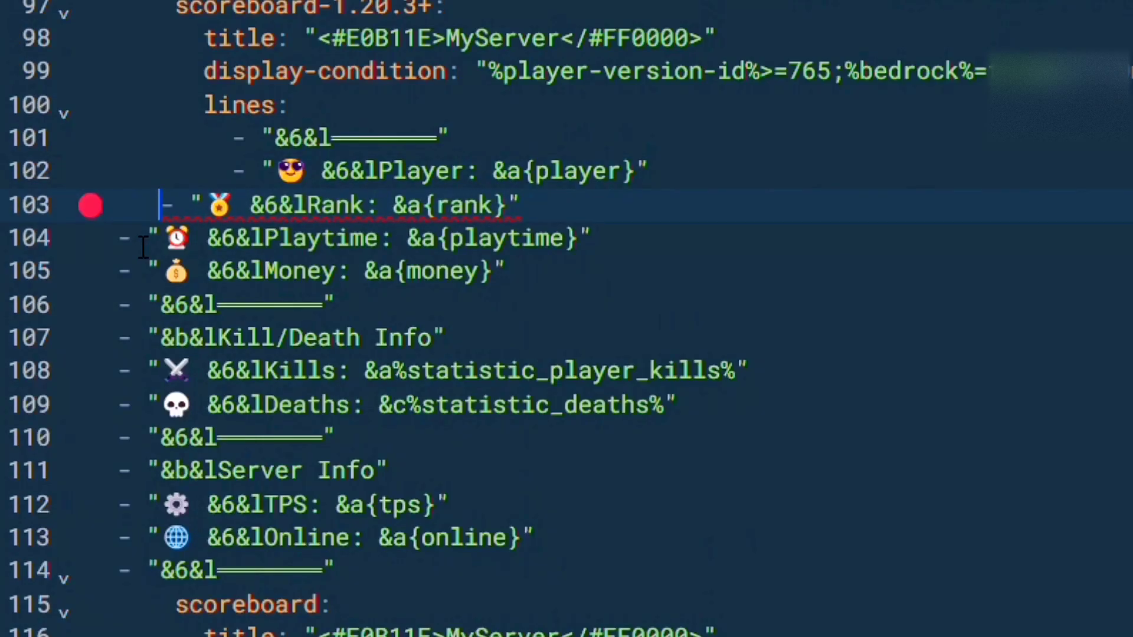
{"action": "key", "text": "space"}
{"action": "key", "text": "space"}
{"action": "key", "text": "space"}
{"action": "key", "text": "space"}
{"action": "key", "text": "space"}
{"action": "key", "text": "Down"}
{"action": "key", "text": "Home"}
{"action": "key", "text": "space"}
{"action": "key", "text": "space"}
{"action": "key", "text": "space"}
{"action": "key", "text": "space"}
{"action": "key", "text": "space"}
{"action": "key", "text": "space"}
{"action": "key", "text": "space"}
{"action": "key", "text": "space"}
{"action": "key", "text": "Down"}
{"action": "key", "text": "Home"}
{"action": "key", "text": "space"}
{"action": "key", "text": "space"}
{"action": "key", "text": "space"}
{"action": "key", "text": "space"}
{"action": "key", "text": "space"}
{"action": "key", "text": "space"}
{"action": "key", "text": "space"}
{"action": "key", "text": "space"}
{"action": "key", "text": "Down"}
{"action": "key", "text": "Home"}
{"action": "key", "text": "space"}
{"action": "key", "text": "space"}
{"action": "key", "text": "space"}
{"action": "key", "text": "space"}
{"action": "key", "text": "space"}
{"action": "key", "text": "space"}
{"action": "key", "text": "space"}
{"action": "key", "text": "space"}
{"action": "key", "text": "Down"}
{"action": "key", "text": "Home"}
{"action": "key", "text": "space"}
{"action": "key", "text": "space"}
{"action": "key", "text": "space"}
{"action": "key", "text": "space"}
{"action": "key", "text": "space"}
{"action": "key", "text": "space"}
{"action": "key", "text": "space"}
{"action": "key", "text": "space"}
{"action": "key", "text": "Down"}
{"action": "key", "text": "Home"}
- Align the Deaths through TPS lines and the closing divider with the same indentation
{"action": "key", "text": "space"}
{"action": "key", "text": "space"}
{"action": "key", "text": "space"}
{"action": "key", "text": "space"}
{"action": "key", "text": "space"}
{"action": "key", "text": "space"}
{"action": "key", "text": "space"}
{"action": "key", "text": "space"}
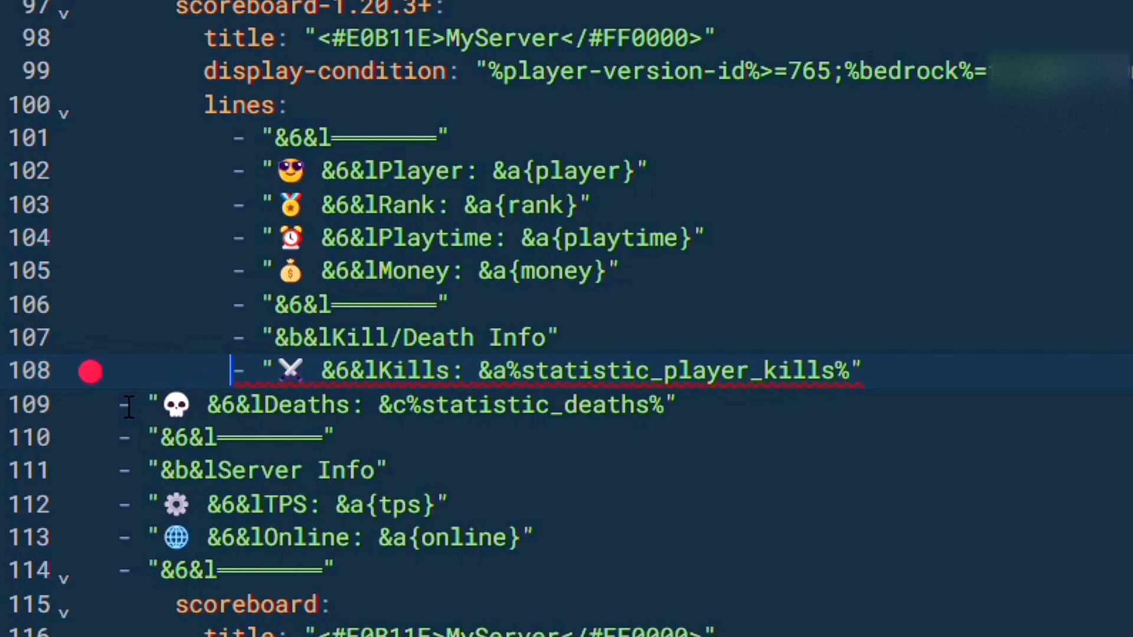
{"action": "key", "text": "space"}
{"action": "key", "text": "space"}
{"action": "key", "text": "space"}
{"action": "key", "text": "space"}
{"action": "key", "text": "space"}
{"action": "key", "text": "space"}
{"action": "key", "text": "space"}
{"action": "key", "text": "space"}
{"action": "key", "text": "Down"}
{"action": "key", "text": "Home"}
{"action": "key", "text": "space"}
{"action": "key", "text": "space"}
{"action": "key", "text": "space"}
{"action": "key", "text": "space"}
{"action": "key", "text": "space"}
{"action": "key", "text": "space"}
{"action": "key", "text": "space"}
{"action": "key", "text": "space"}
{"action": "key", "text": "Down"}
{"action": "key", "text": "Home"}
{"action": "key", "text": "space"}
{"action": "key", "text": "space"}
{"action": "key", "text": "space"}
{"action": "key", "text": "space"}
{"action": "key", "text": "space"}
{"action": "key", "text": "space"}
{"action": "key", "text": "space"}
{"action": "key", "text": "space"}
{"action": "key", "text": "Down"}
{"action": "key", "text": "Home"}
{"action": "key", "text": "space"}
{"action": "key", "text": "space"}
{"action": "key", "text": "space"}
{"action": "key", "text": "space"}
{"action": "key", "text": "space"}
{"action": "key", "text": "space"}
{"action": "key", "text": "space"}
{"action": "key", "text": "space"}
{"action": "key", "text": "Down"}
{"action": "key", "text": "Home"}
{"action": "key", "text": "space"}
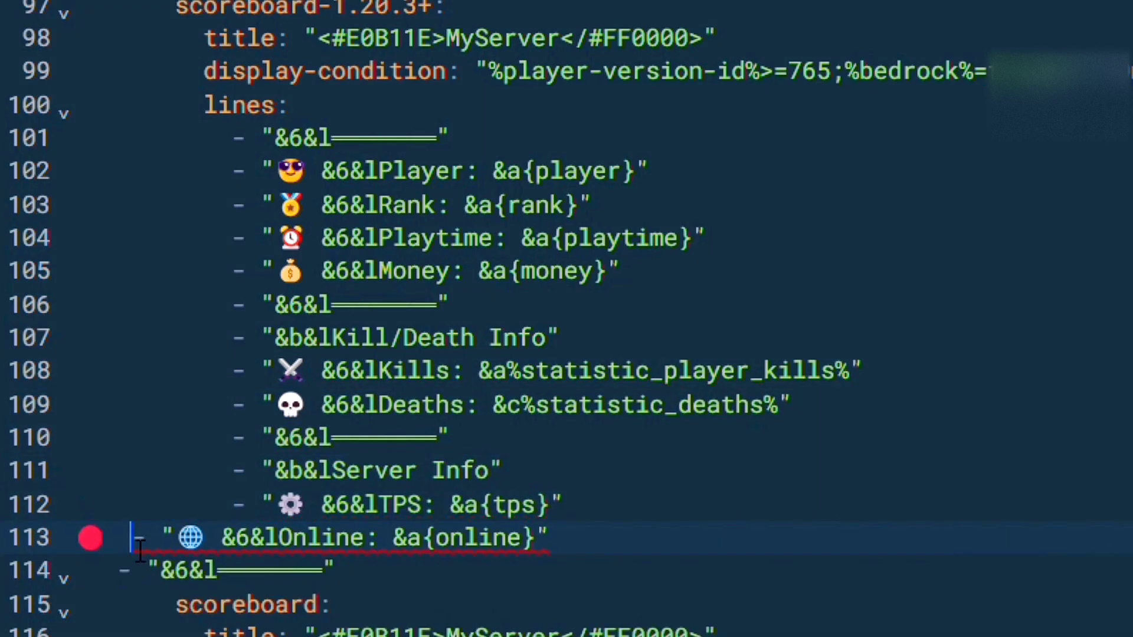
{"action": "key", "text": "space"}
{"action": "key", "text": "space"}
{"action": "key", "text": "space"}
{"action": "key", "text": "space"}
{"action": "key", "text": "space"}
{"action": "key", "text": "space"}
{"action": "key", "text": "space"}
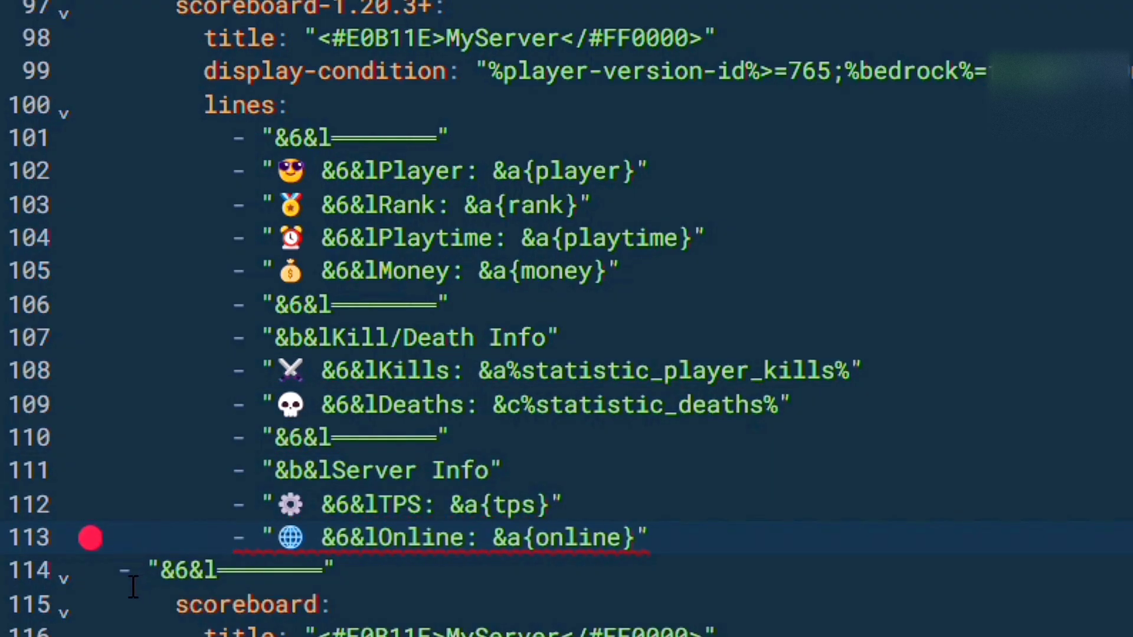
{"action": "key", "text": "Down"}
{"action": "key", "text": "Home"}
{"action": "key", "text": "space"}
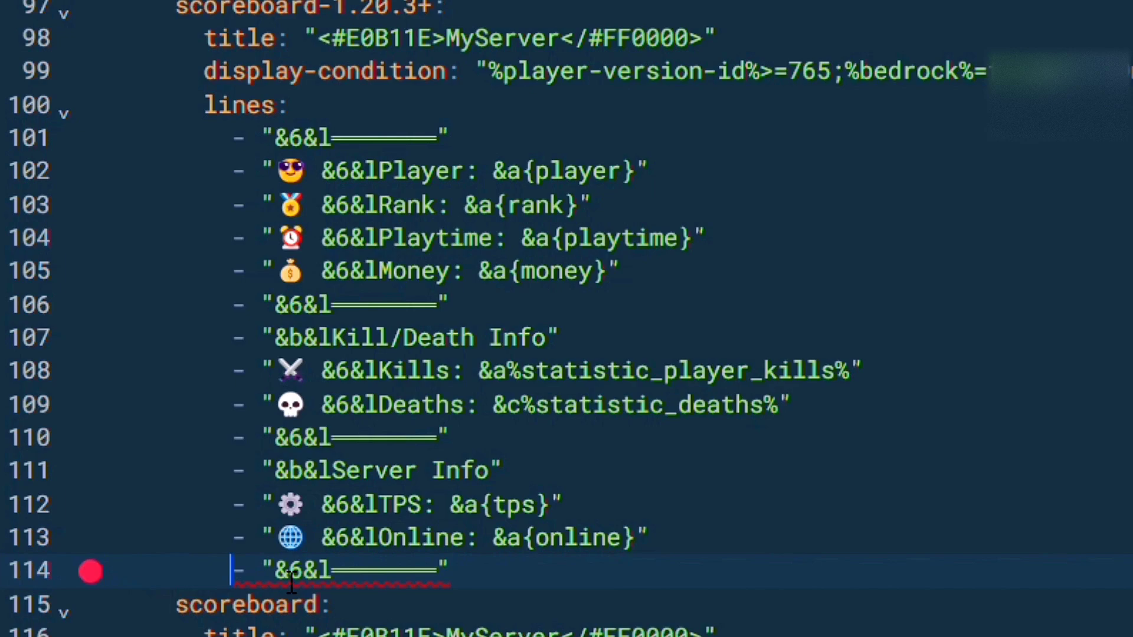
- Scroll up to line 98 and place the cursor in the MyServer title text
{"action": "scroll", "coordinate": [492, 472], "scroll_direction": "up", "scroll_amount": 4}
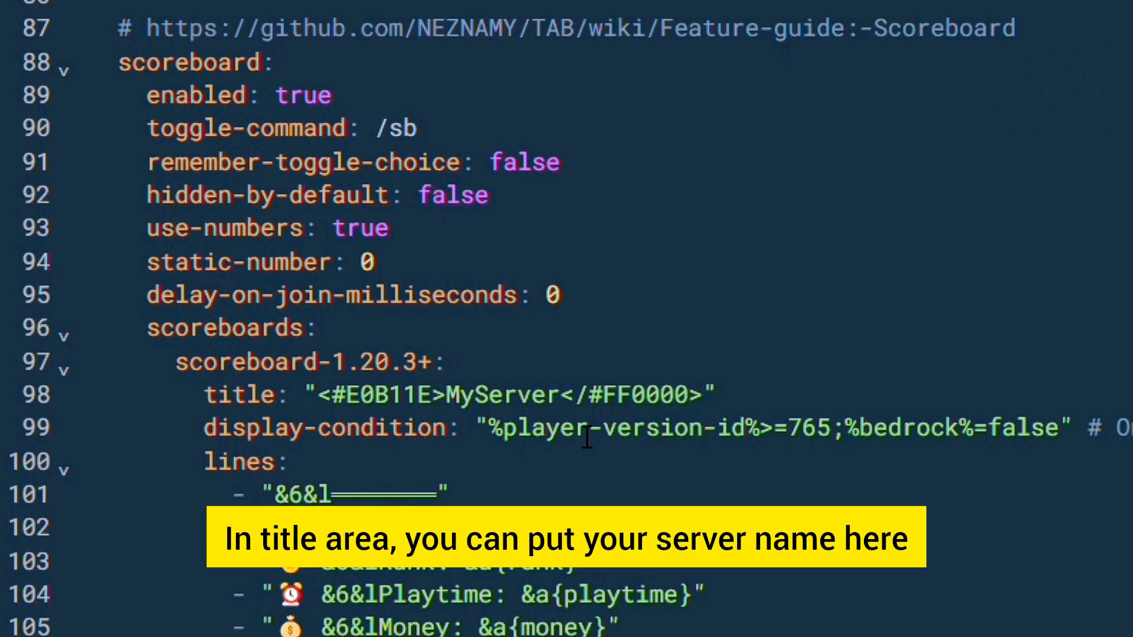
{"action": "left_click", "coordinate": [559, 396]}
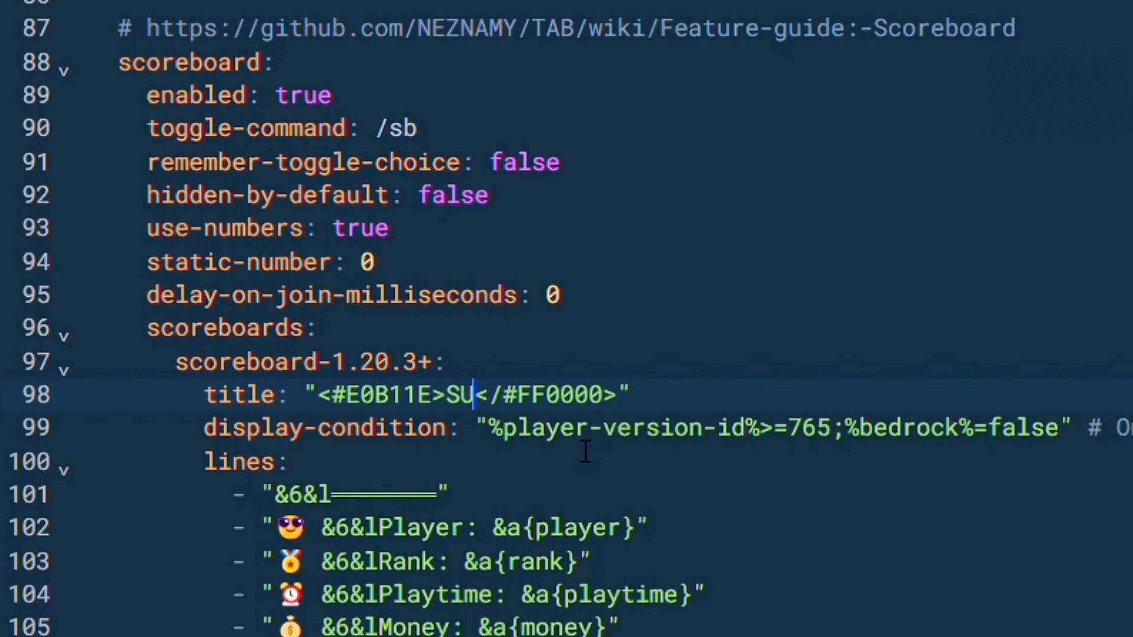
- Enter SUBSCRIBE as the title, then paste lines 101–114 over the second scoreboard's lines 118–129
{"action": "type", "text": "SUBSCRIBE"}
{"action": "left_click_drag", "start_coordinate": [293, 313], "coordinate": [462, 511]}
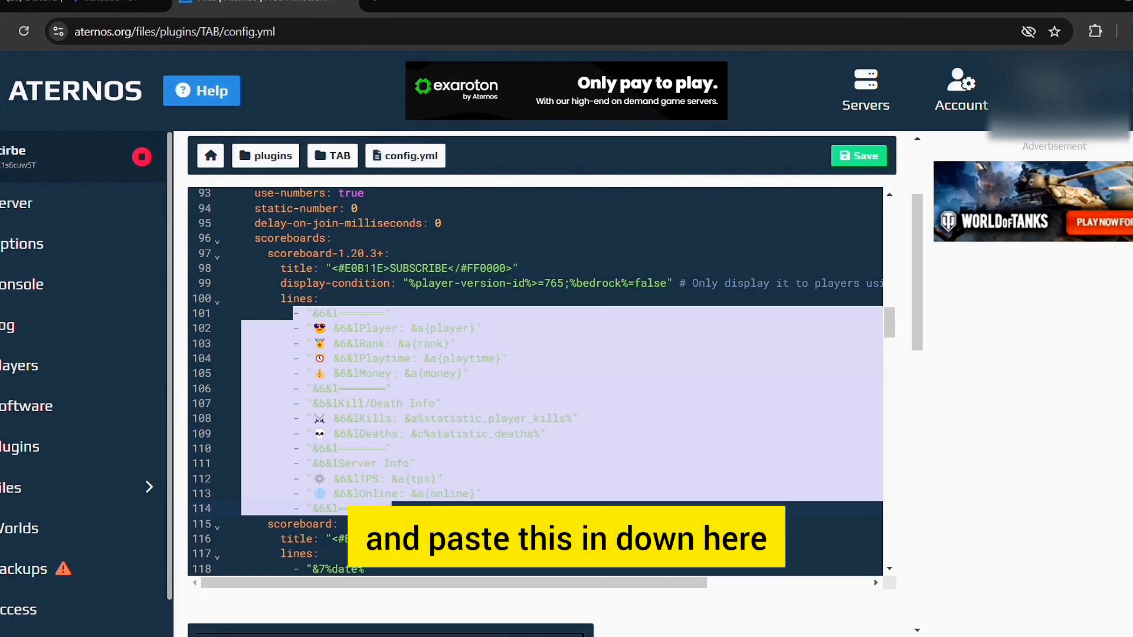
{"action": "scroll", "coordinate": [530, 383], "scroll_direction": "down", "scroll_amount": 4}
{"action": "left_click", "coordinate": [291, 335]}
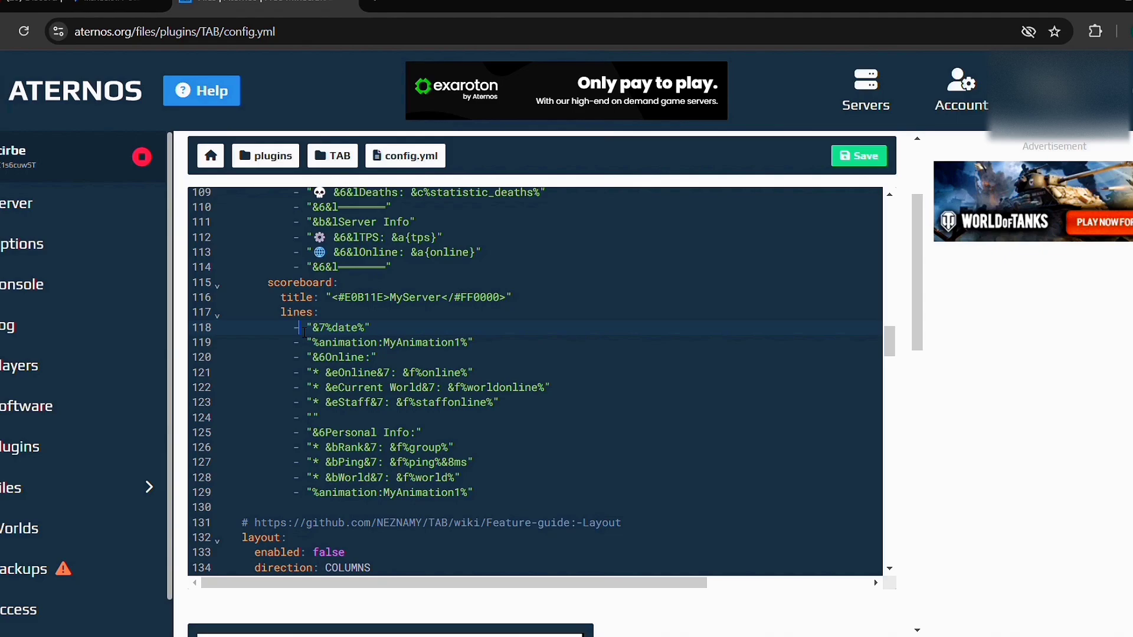
{"action": "left_click_drag", "start_coordinate": [301, 335], "coordinate": [402, 519]}
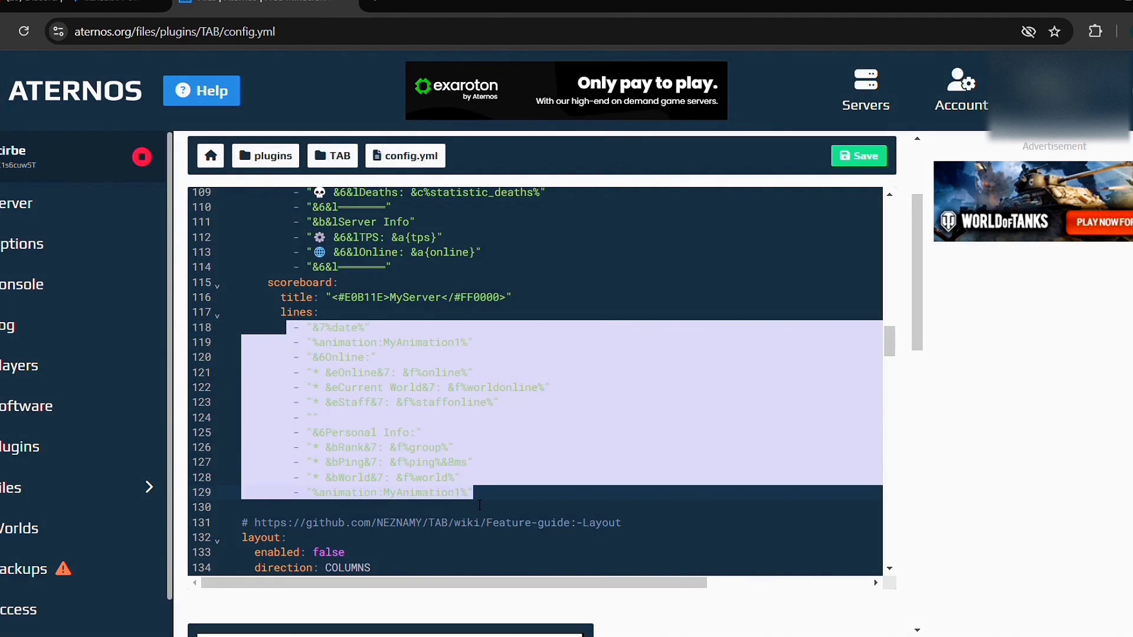
{"action": "key", "text": "ctrl+v"}
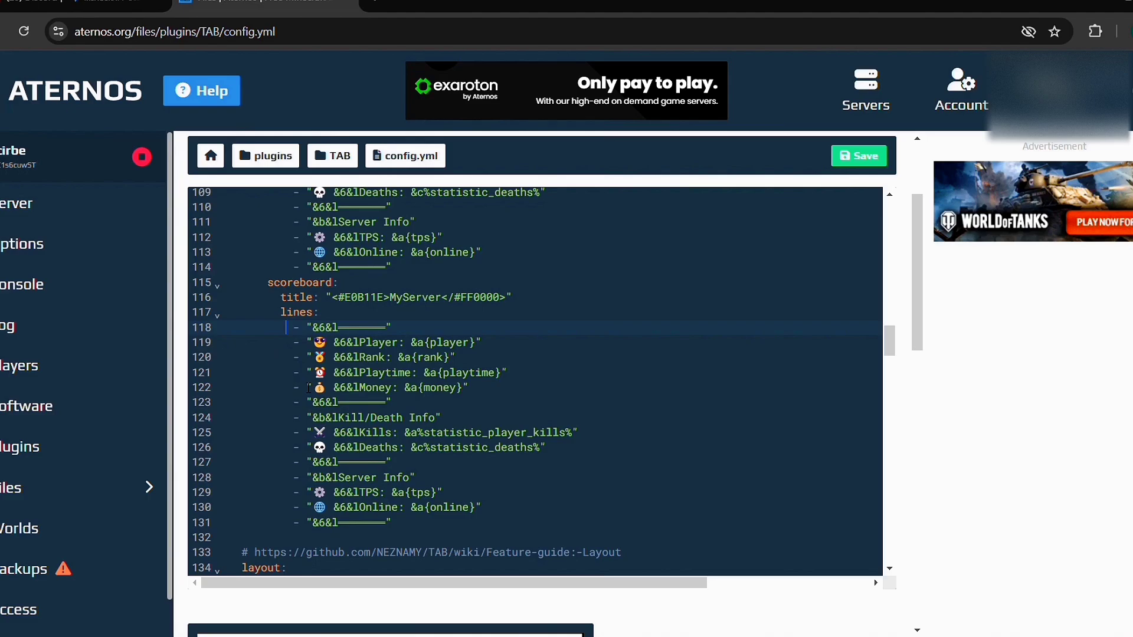
- Change line 116's title to SUBSCRIBE and save config.yml
{"action": "scroll", "coordinate": [401, 302], "scroll_direction": "up", "scroll_amount": 5}
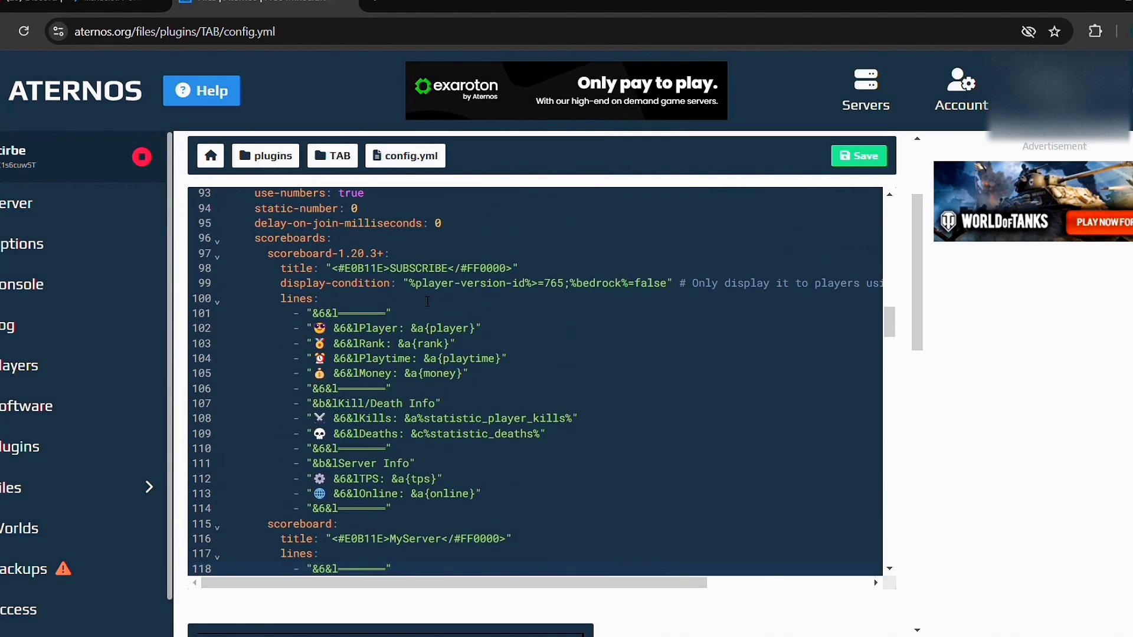
{"action": "left_click_drag", "start_coordinate": [389, 269], "coordinate": [418, 273]}
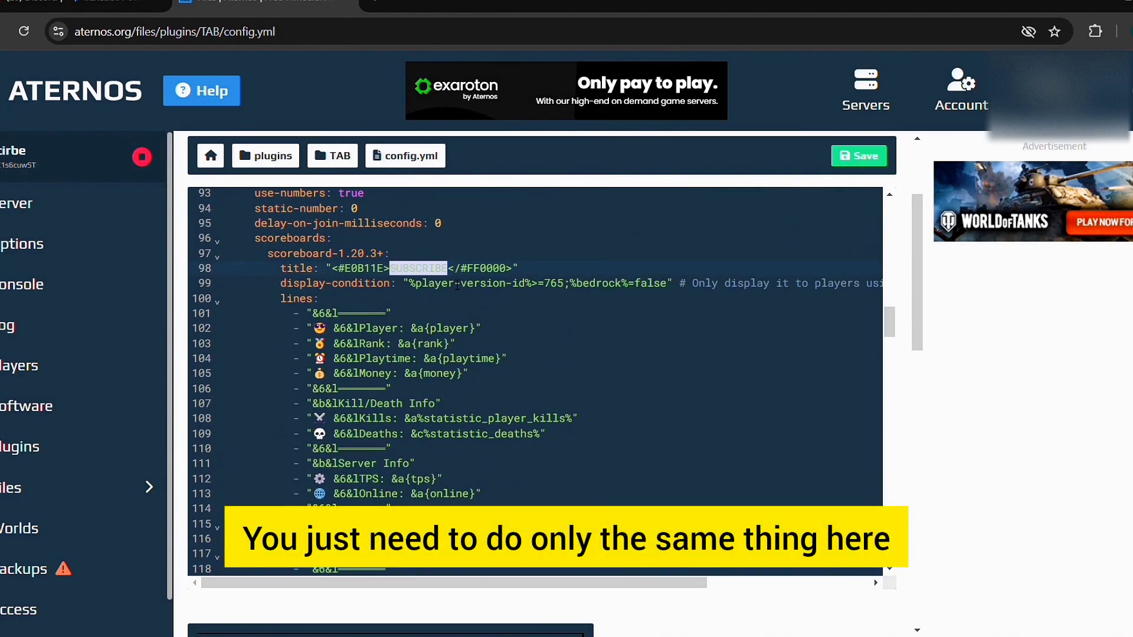
{"action": "scroll", "coordinate": [425, 407], "scroll_direction": "down", "scroll_amount": 3}
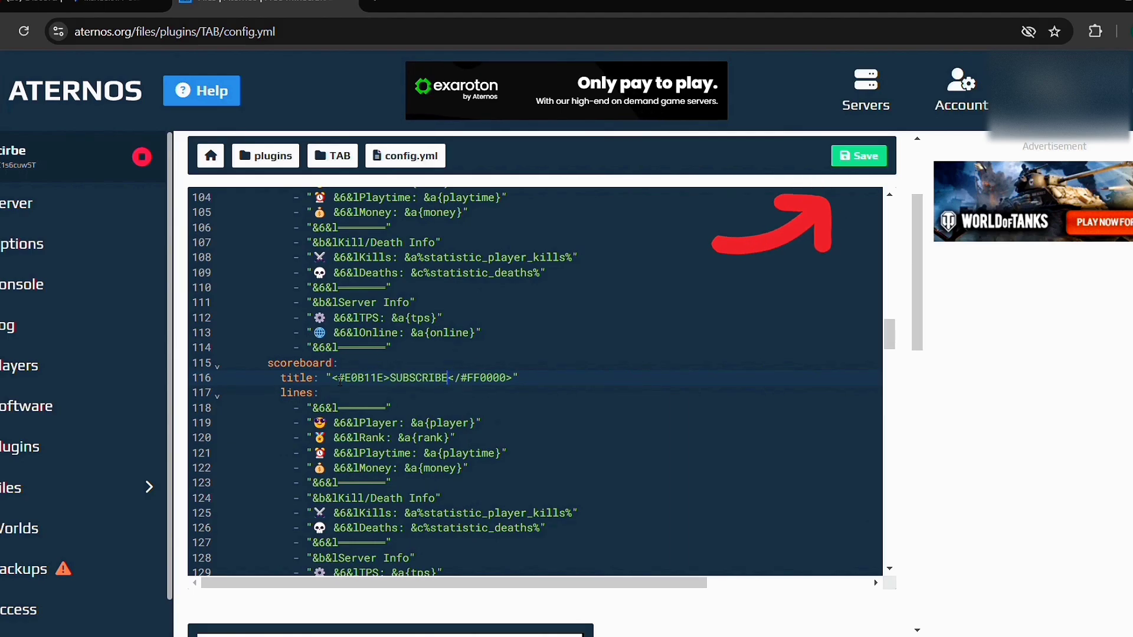
{"action": "scroll", "coordinate": [440, 350], "scroll_direction": "down", "scroll_amount": 4}
{"action": "left_click", "coordinate": [853, 166]}
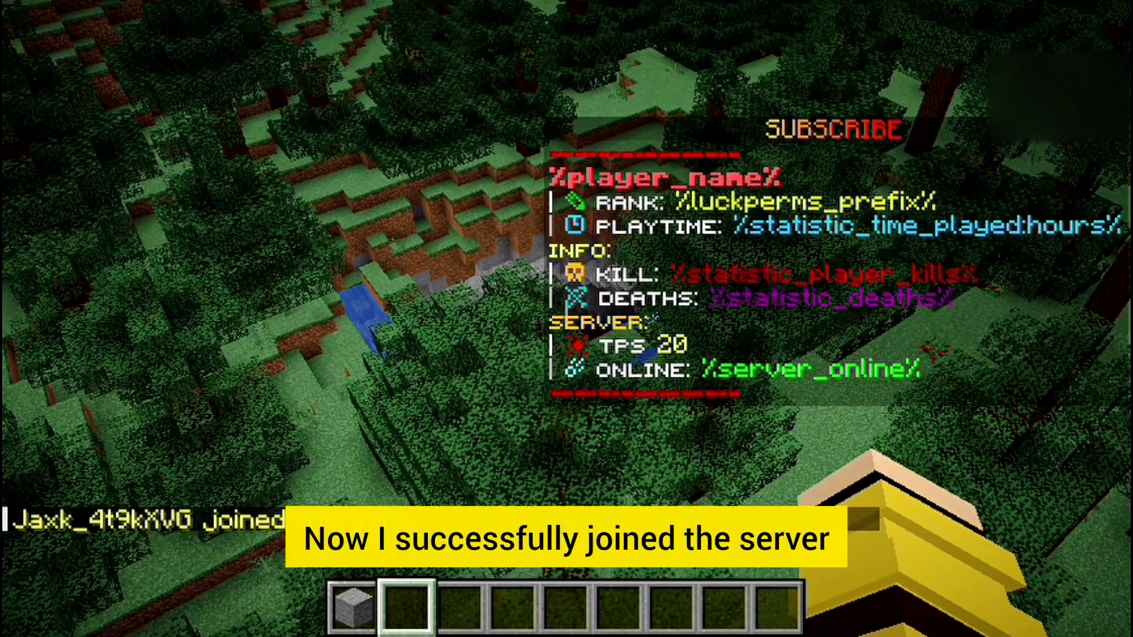
- Switch Minecraft to third-person view while checking the SUBSCRIBE sidebar scoreboard
{"action": "key", "text": "F5"}
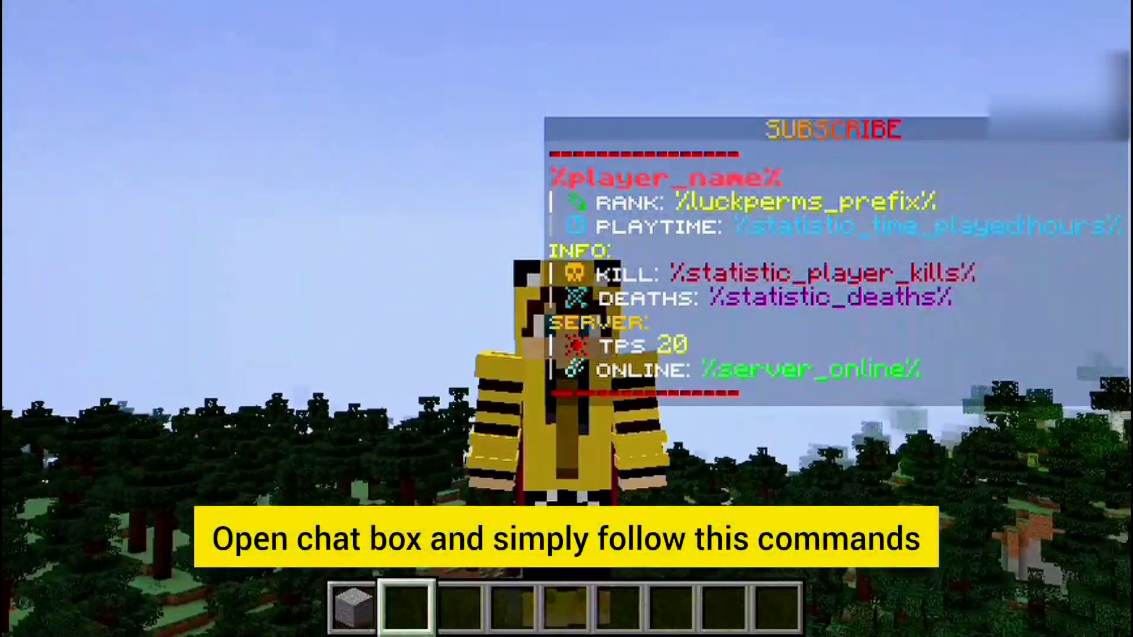
- Download the Vault placeholder expansion with /papi ecloud download Vault, then run /papi reload
{"action": "key", "text": "slash"}
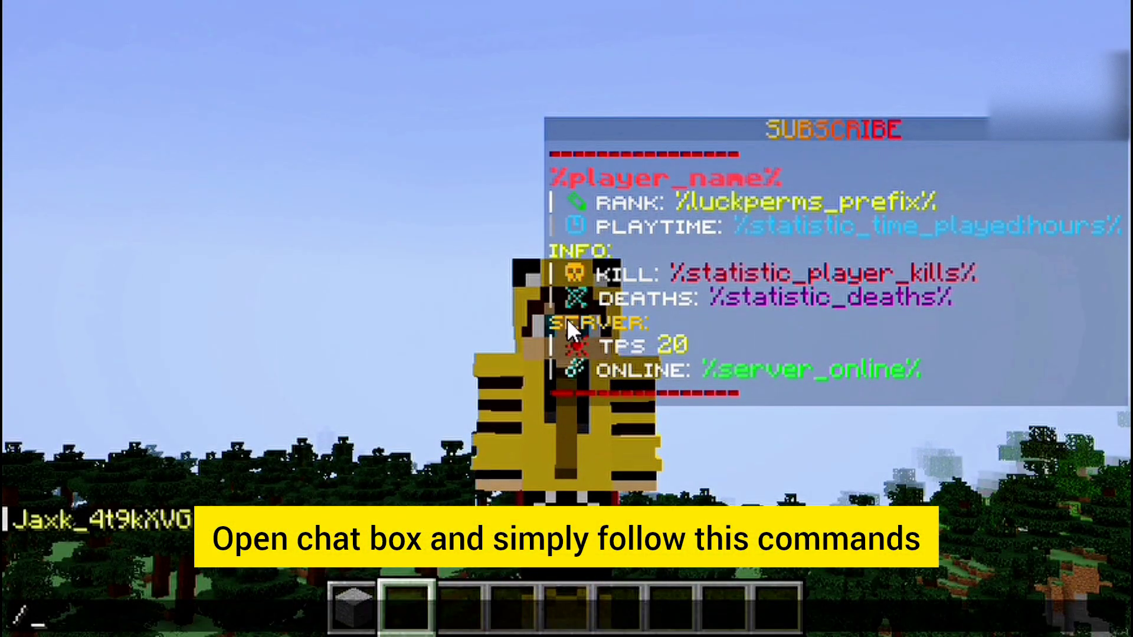
{"action": "type", "text": "paper"}
{"action": "key", "text": "BackSpace"}
{"action": "key", "text": "BackSpace"}
{"action": "type", "text": "i ecloud"}
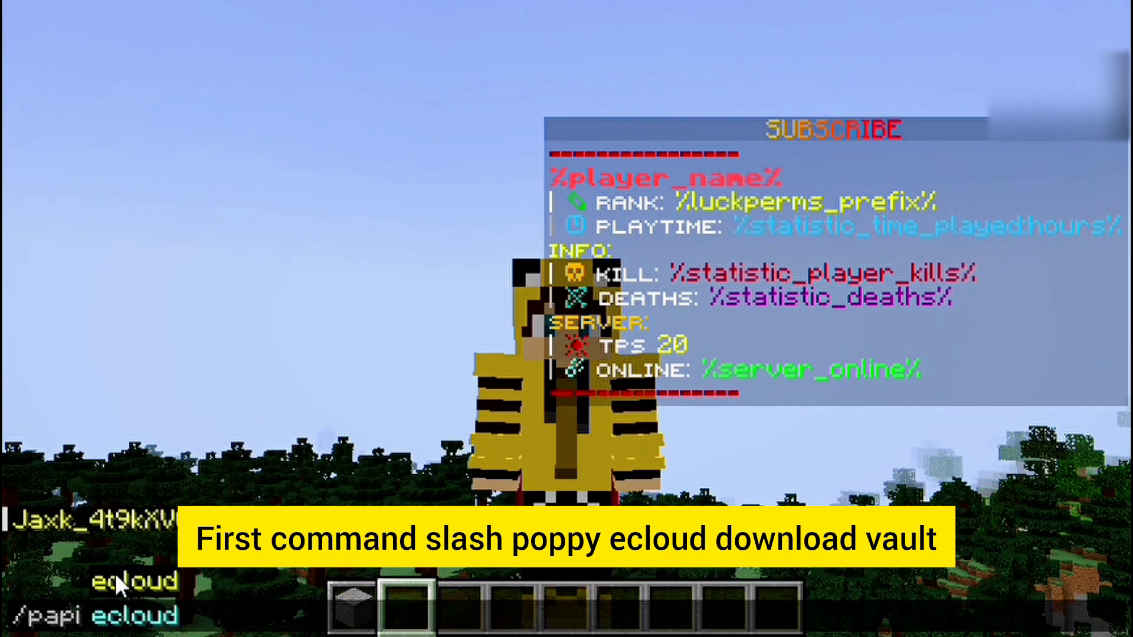
{"action": "type", "text": " download"}
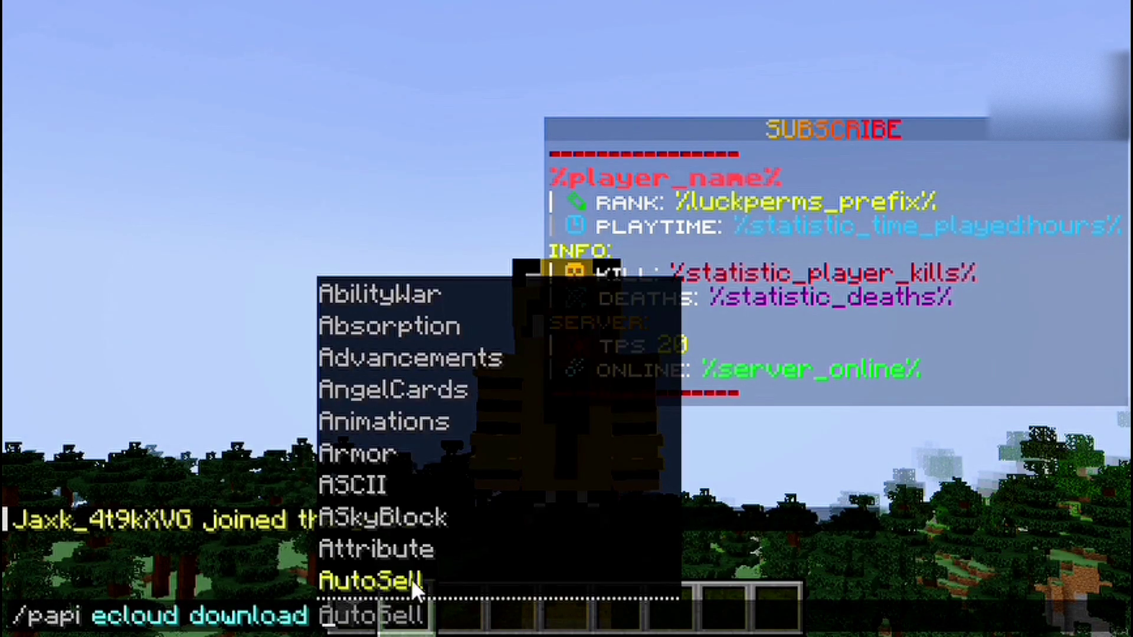
{"action": "type", "text": " v"}
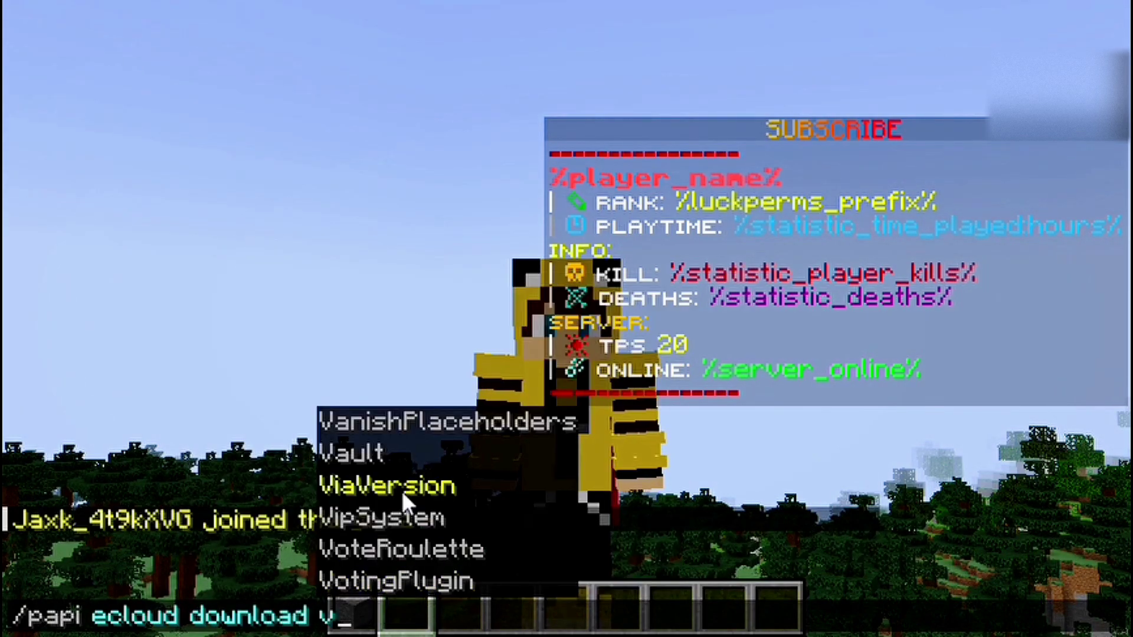
{"action": "left_click", "coordinate": [396, 455]}
{"action": "key", "text": "Return"}
{"action": "type", "text": "/papi rl"}
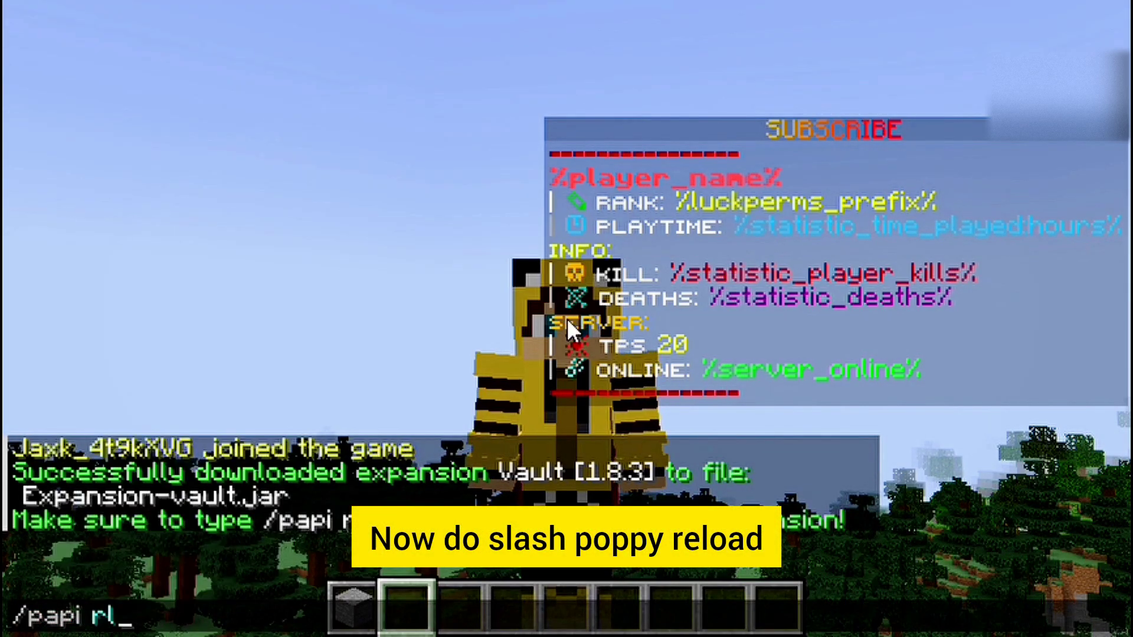
{"action": "key", "text": "BackSpace"}
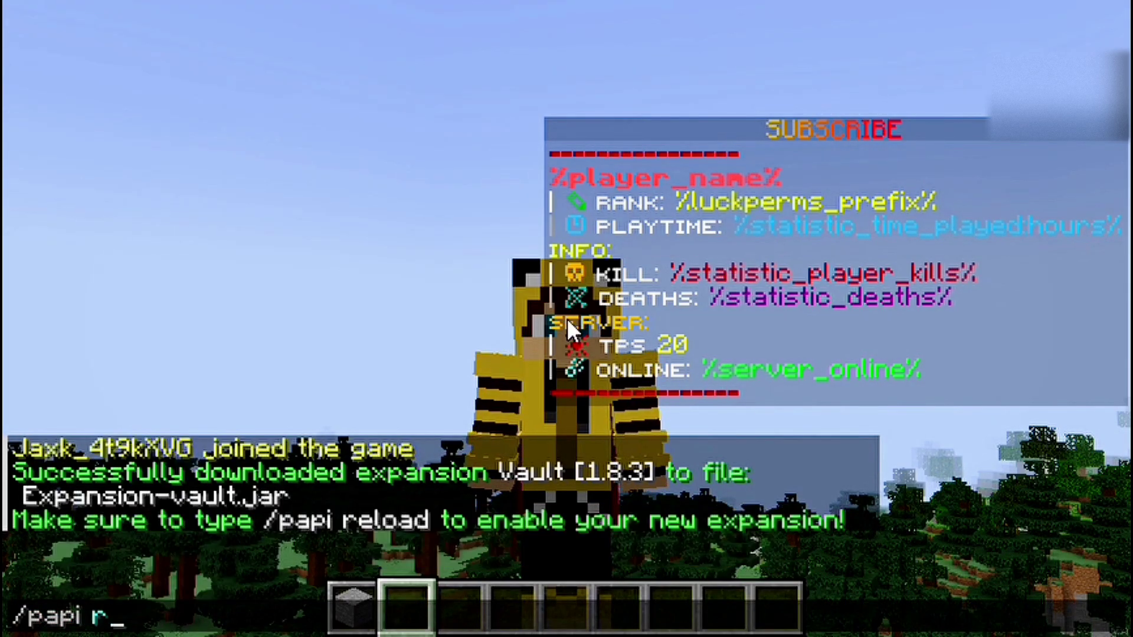
{"action": "type", "text": "eload"}
{"action": "key", "text": "Return"}
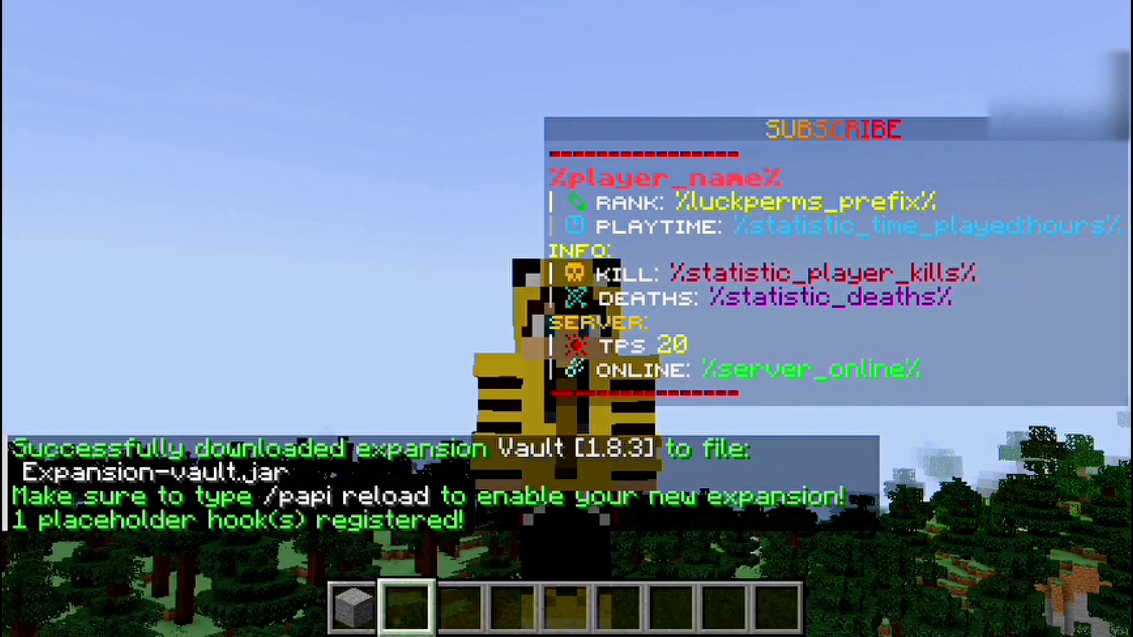
- Download the Player expansion with /papi ecloud download Player
{"action": "type", "text": "/papi"}
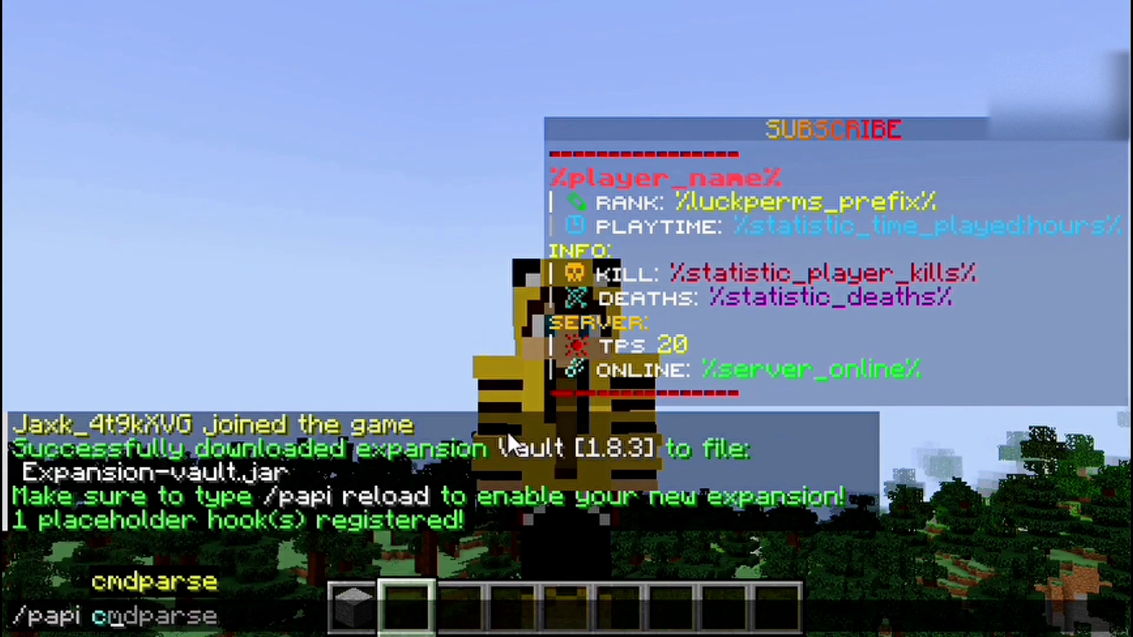
{"action": "type", "text": " ecloud download"}
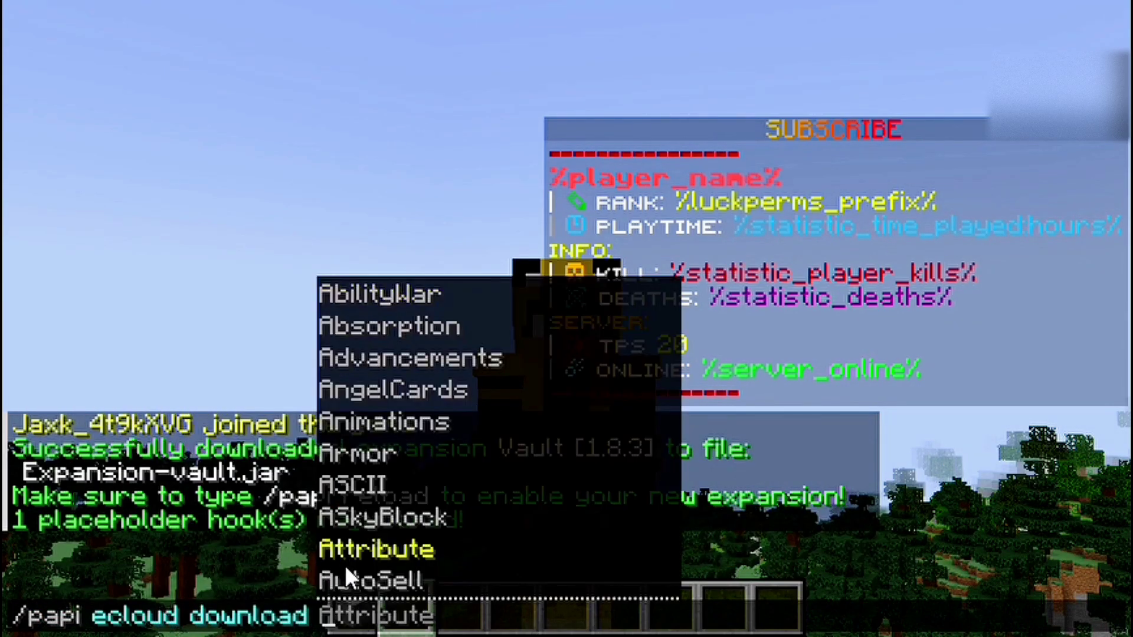
{"action": "key", "text": "Escape"}
{"action": "type", "text": "pla"}
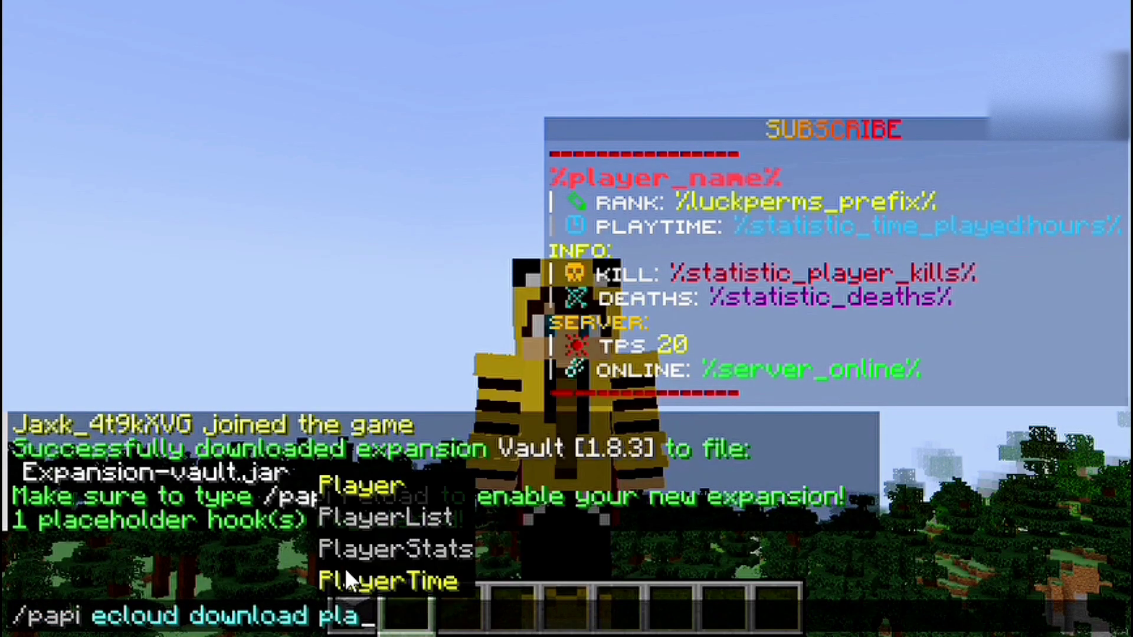
{"action": "left_click", "coordinate": [378, 495]}
{"action": "key", "text": "Return"}
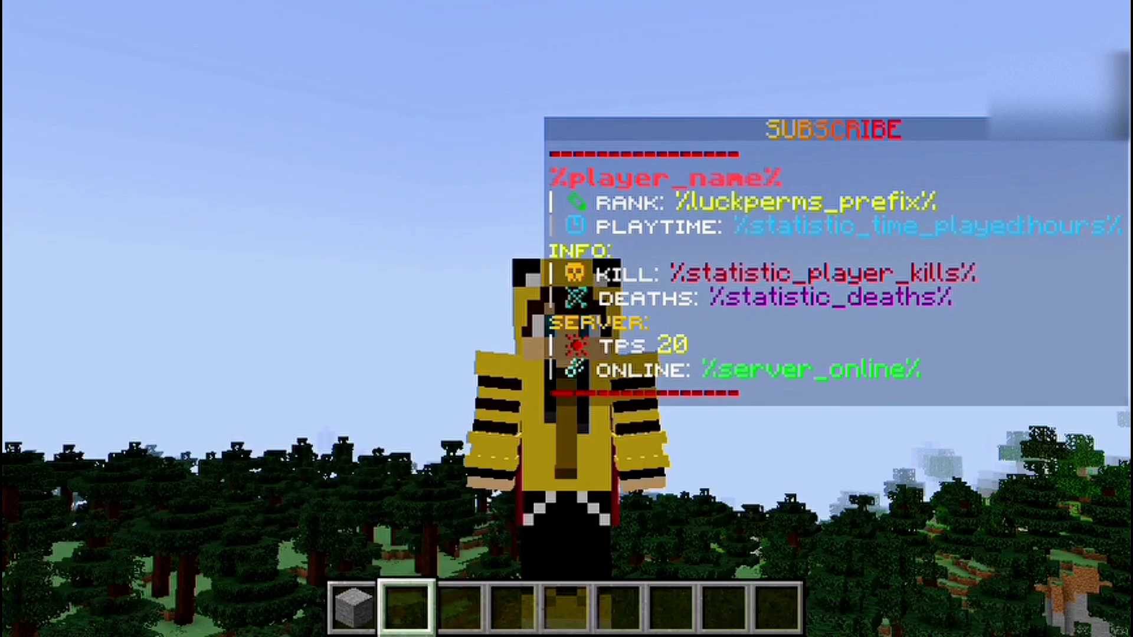
{"action": "key", "text": "slash"}
- Run /papi reload, then download the PlayerTime expansion with /papi ecloud download playertime
{"action": "type", "text": "papi reload"}
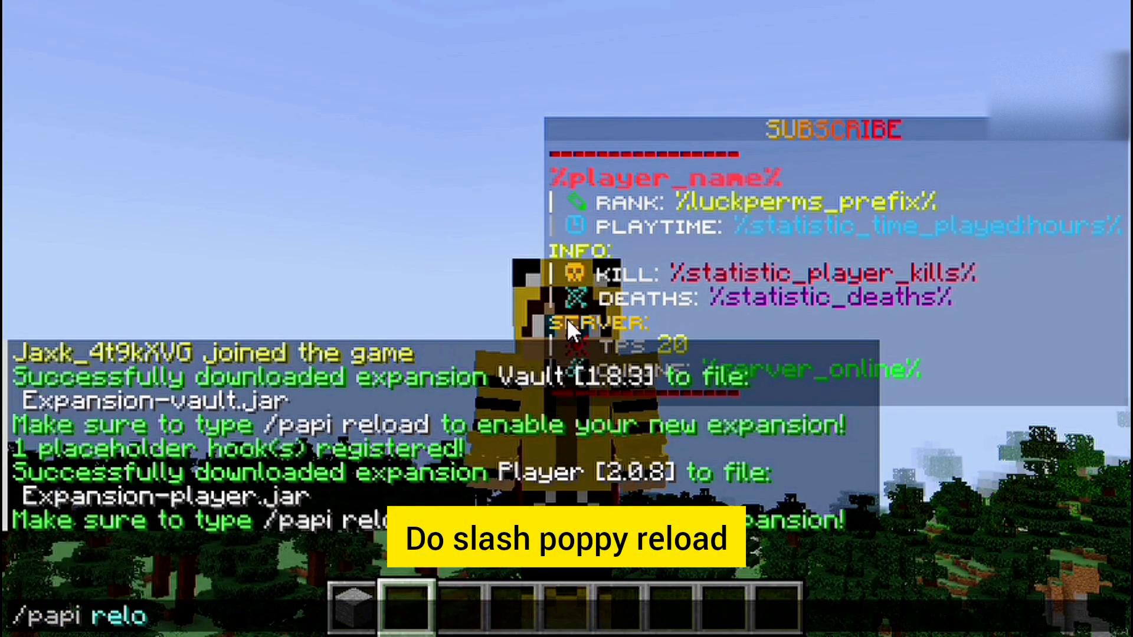
{"action": "key", "text": "Return"}
{"action": "key", "text": "slash"}
{"action": "type", "text": "papi"}
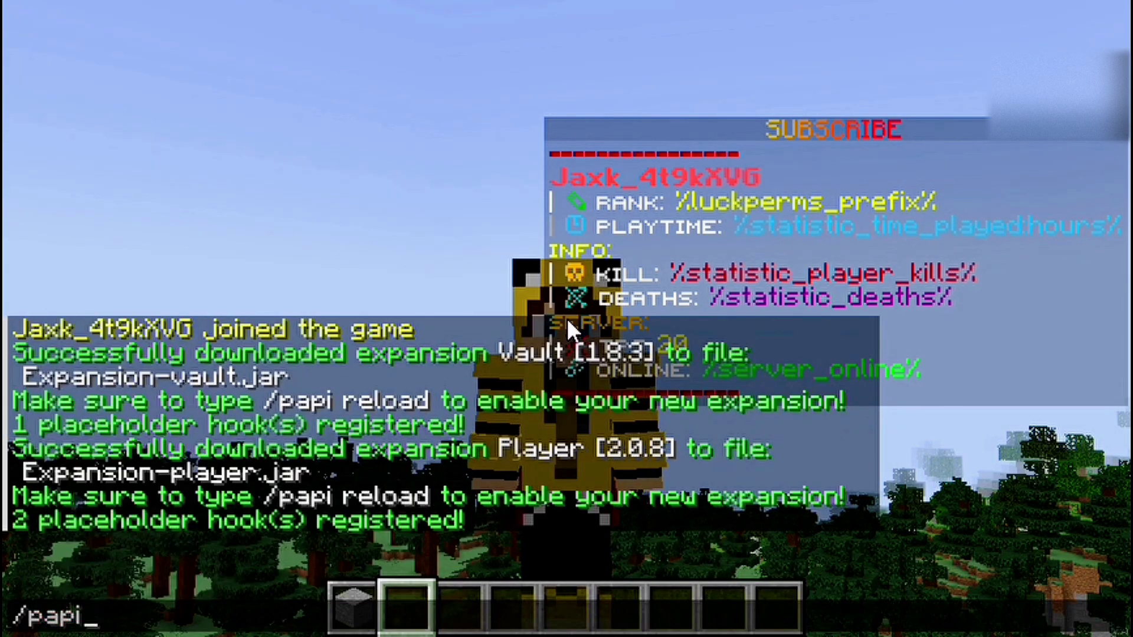
{"action": "type", "text": " ecloud download"}
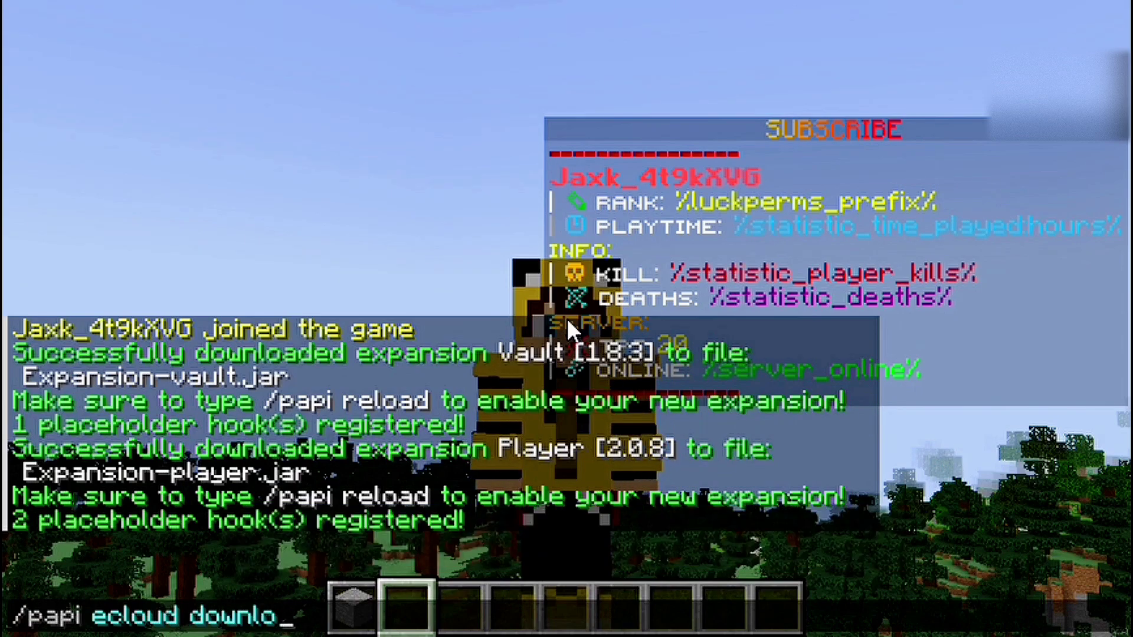
{"action": "type", "text": "play"}
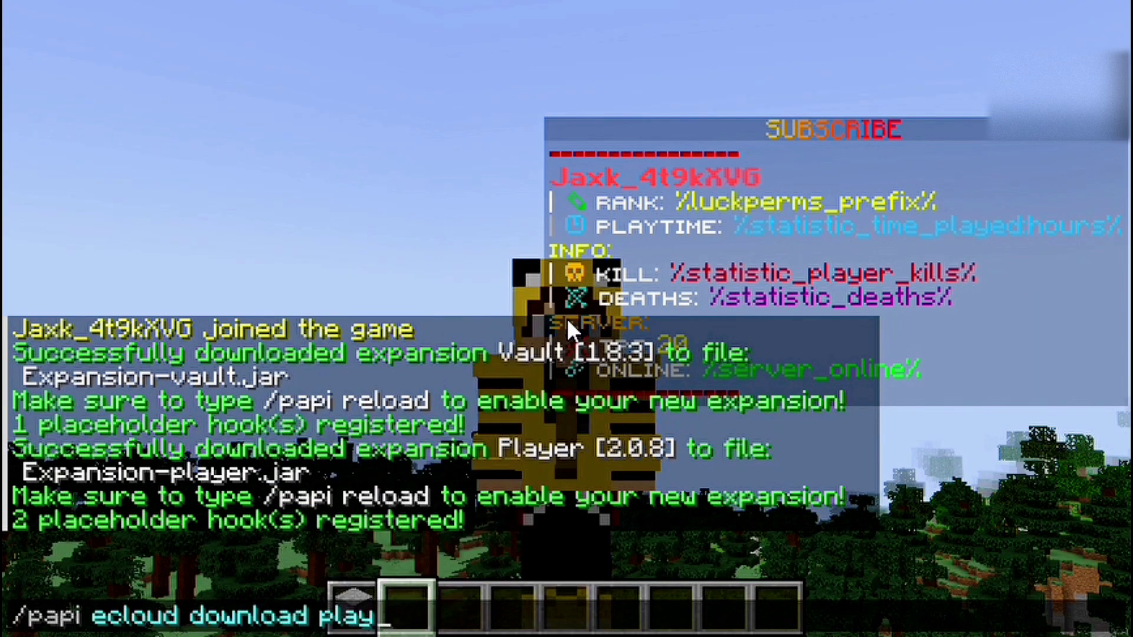
{"action": "type", "text": "ertime"}
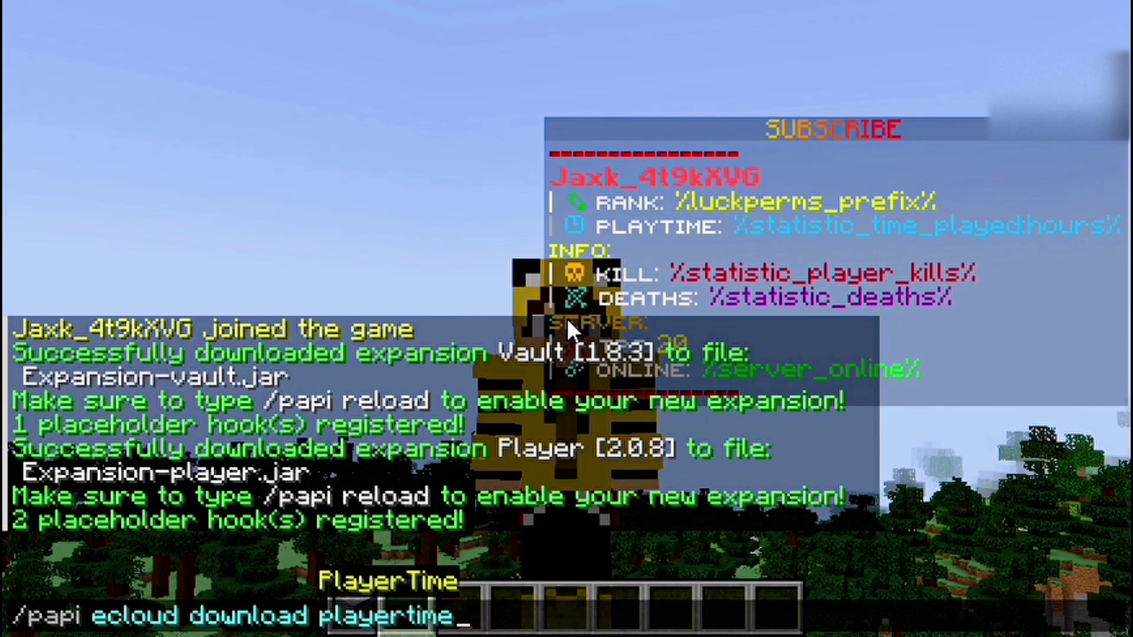
{"action": "key", "text": "Return"}
- Reload PlaceholderAPI again and download the Statistic expansion
{"action": "type", "text": "/papi reload"}
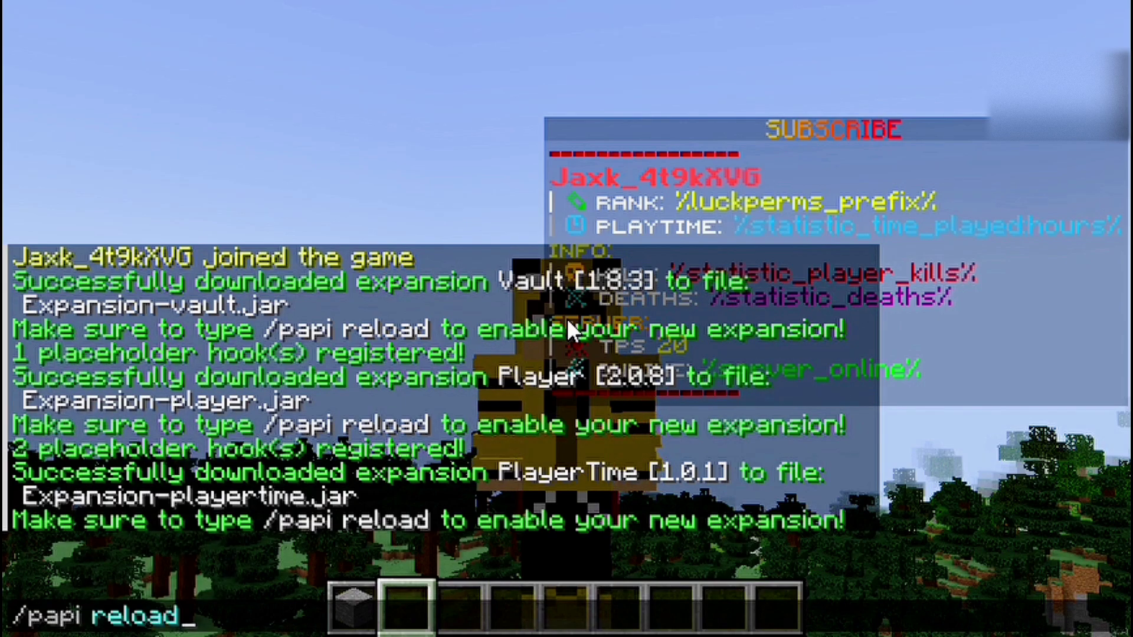
{"action": "key", "text": "Return"}
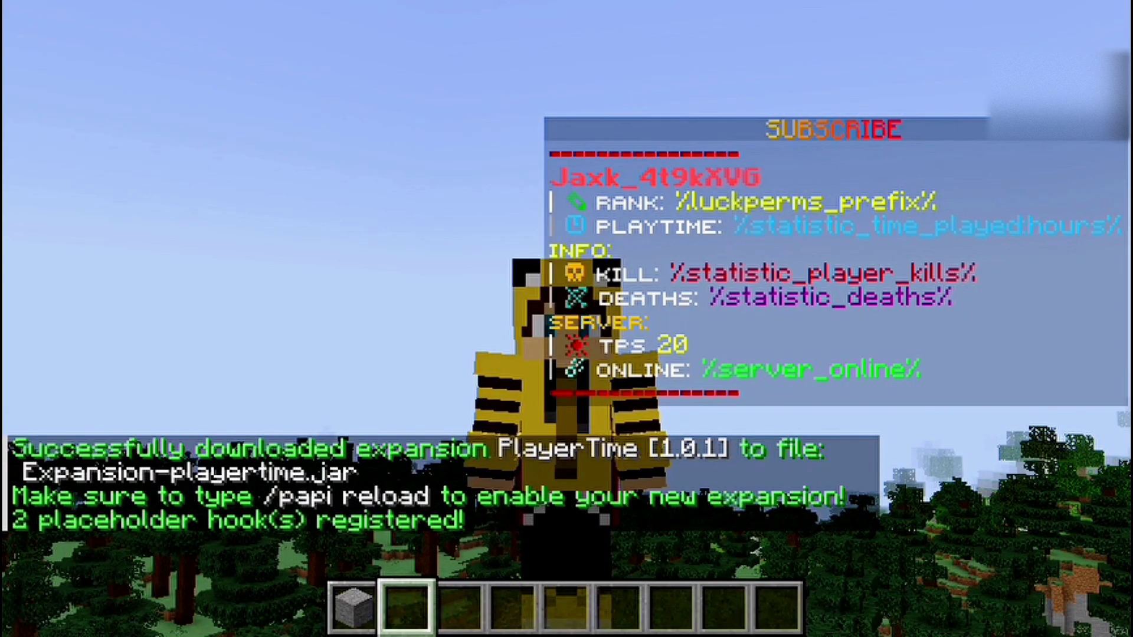
{"action": "type", "text": "/papi ec"}
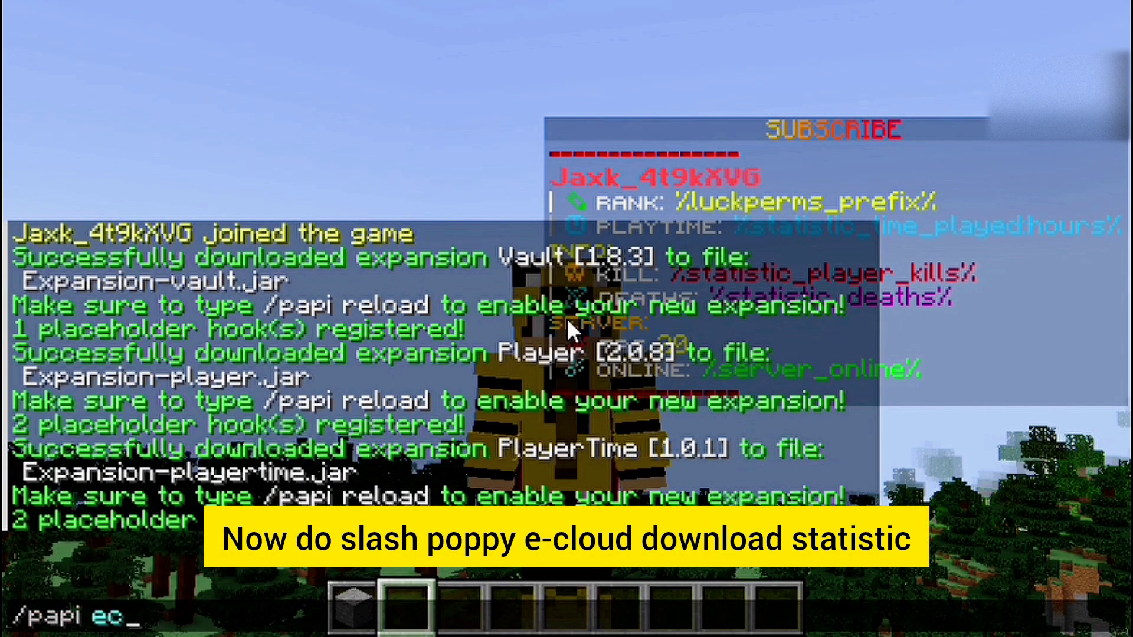
{"action": "type", "text": "loud download"}
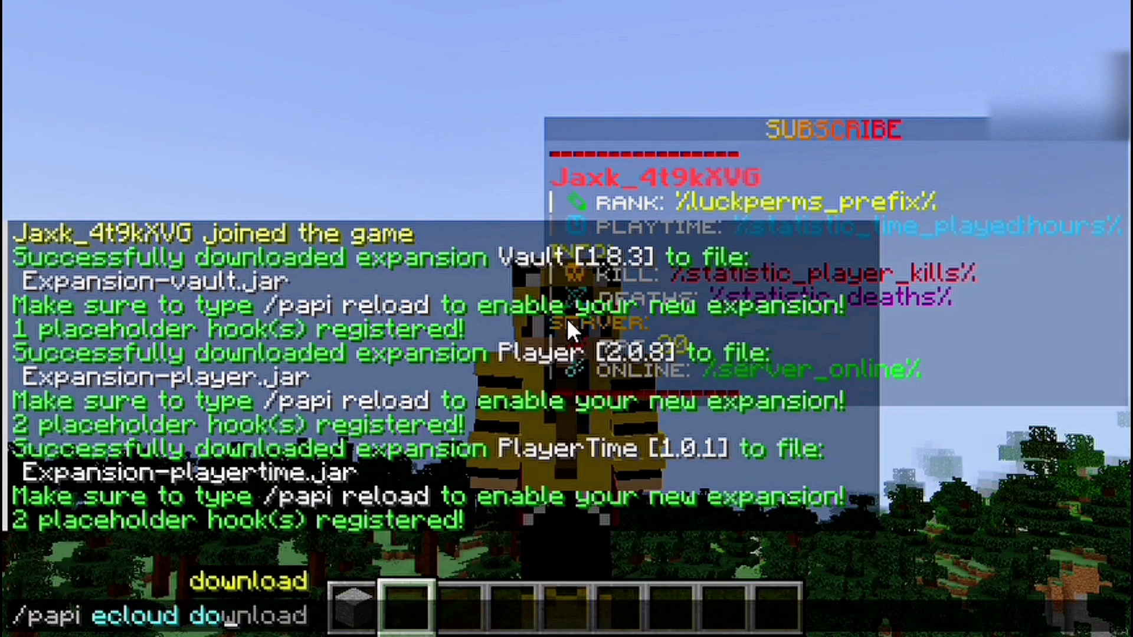
{"action": "type", "text": " statistic"}
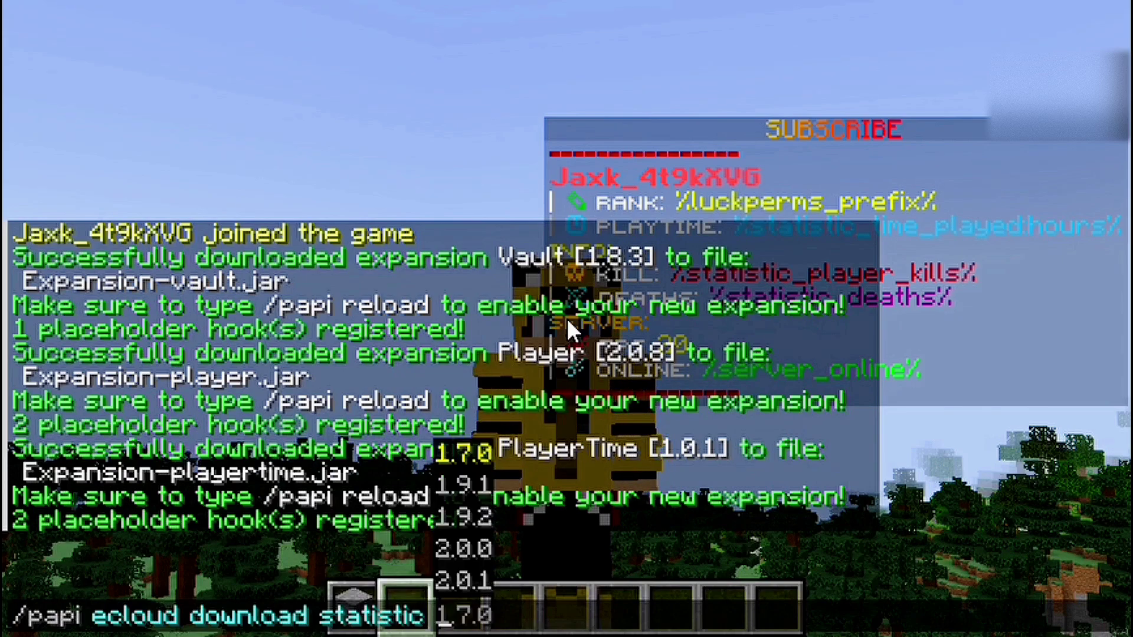
{"action": "key", "text": "Return"}
{"action": "key", "text": "slash"}
- Reload PlaceholderAPI, download the Server expansion, and reload so the online count resolves
{"action": "type", "text": "papi e"}
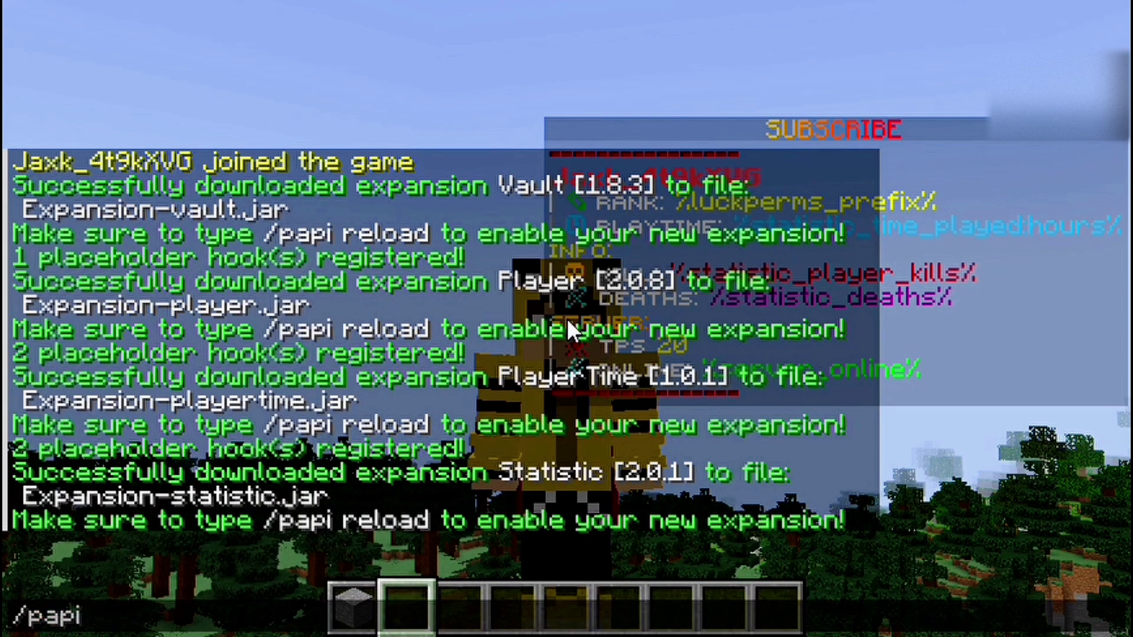
{"action": "type", "text": "d"}
{"action": "key", "text": "Return"}
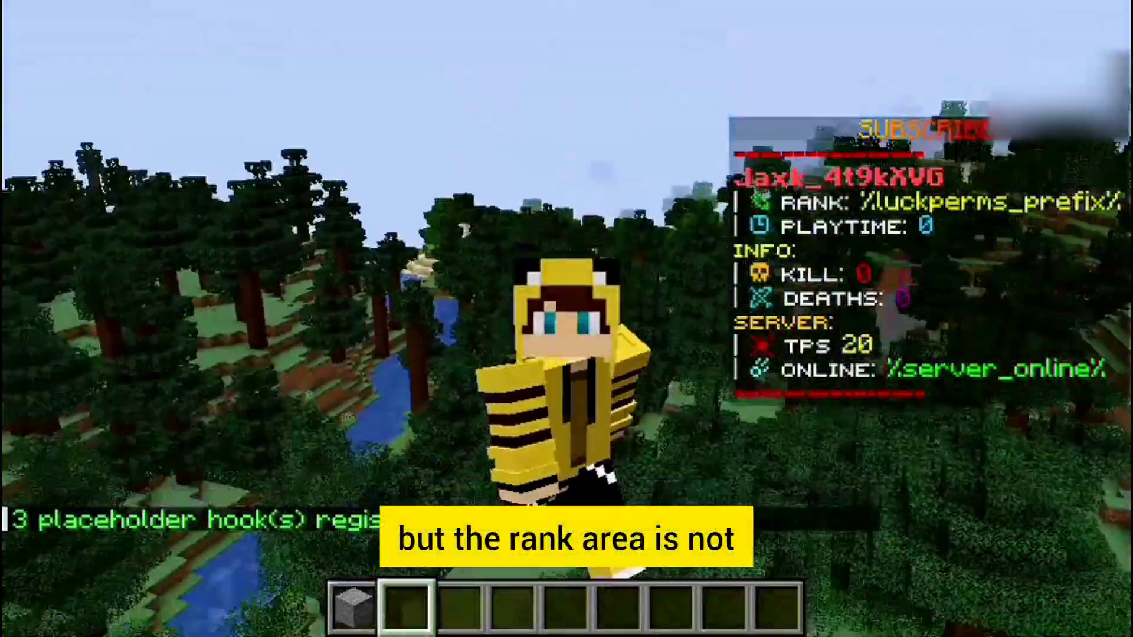
{"action": "key", "text": "slash"}
{"action": "type", "text": "papi ec"}
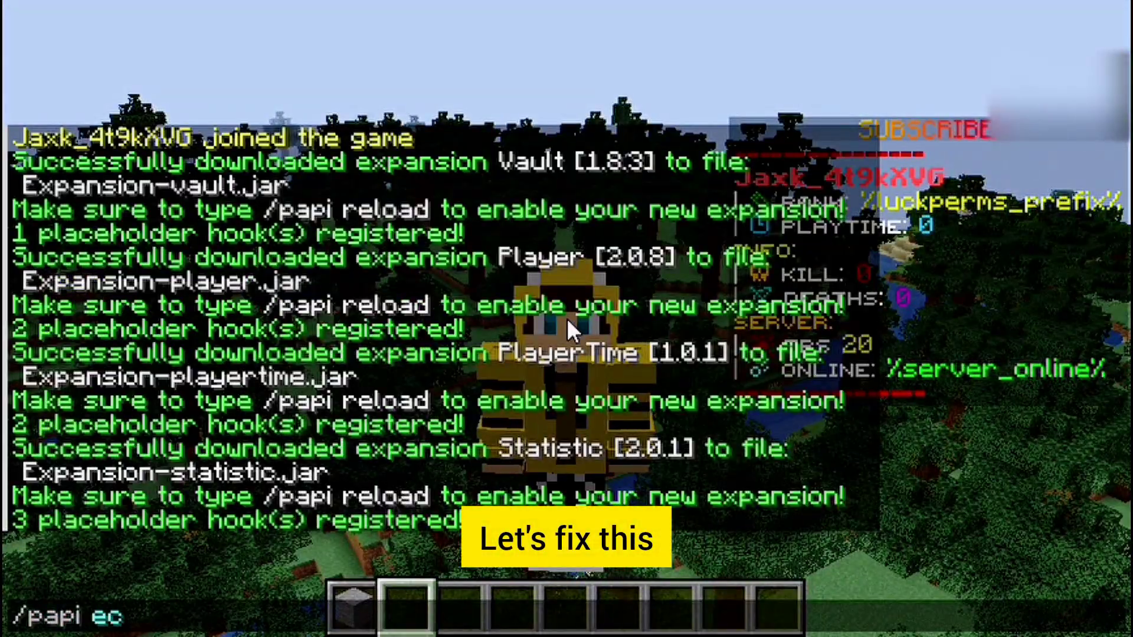
{"action": "type", "text": "loud download"}
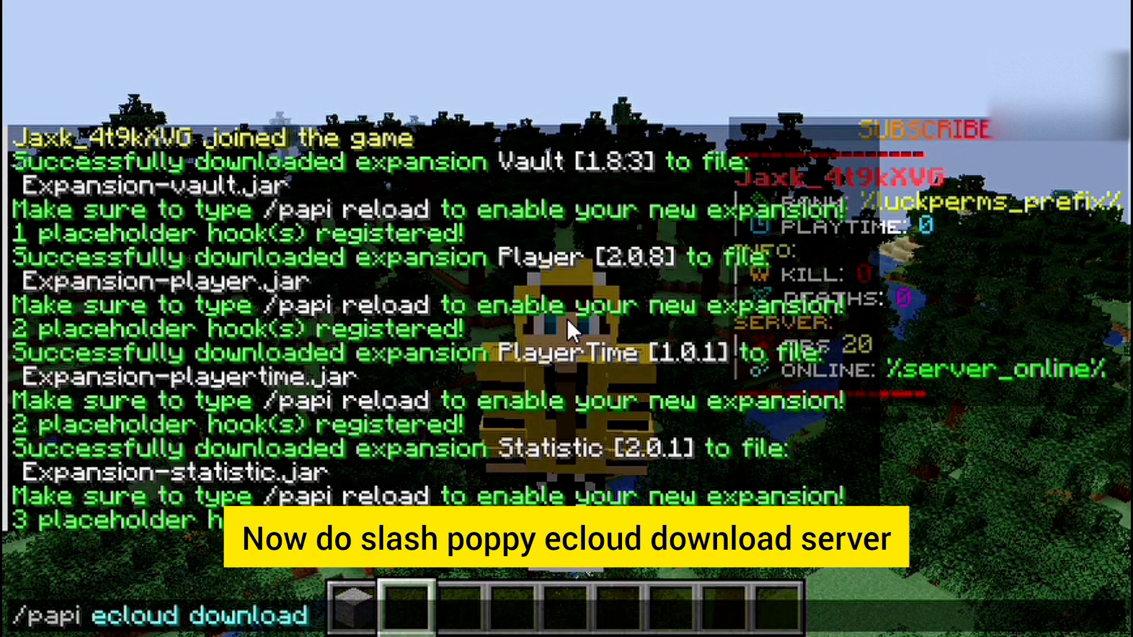
{"action": "type", "text": " server"}
{"action": "key", "text": "Return"}
{"action": "key", "text": "slash"}
{"action": "type", "text": "pa"}
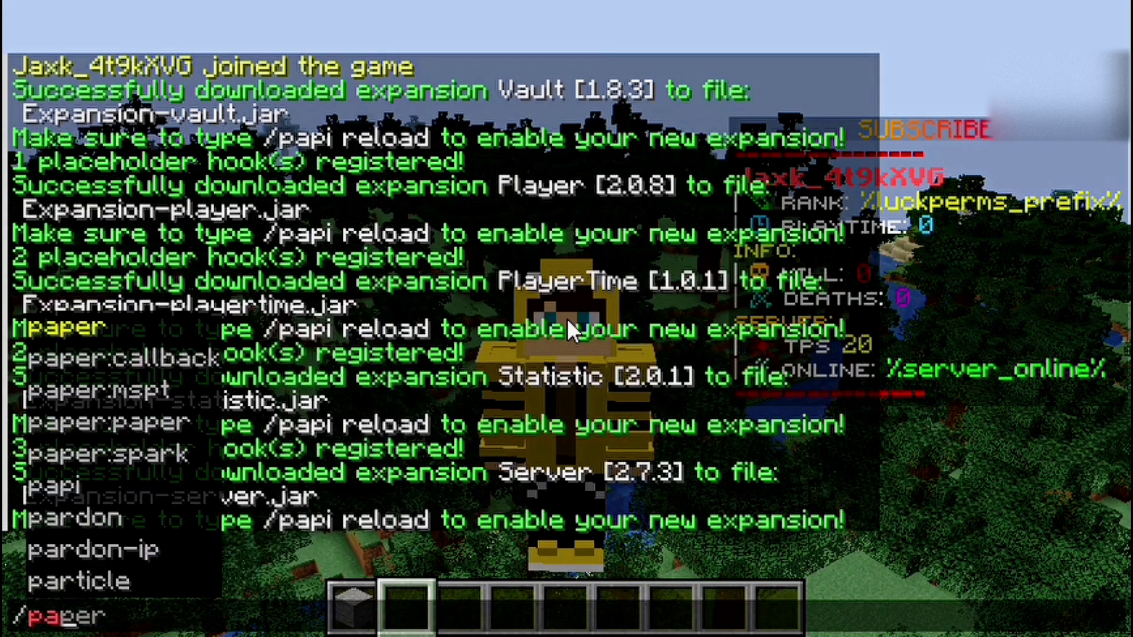
{"action": "type", "text": "pi reload"}
{"action": "key", "text": "Return"}
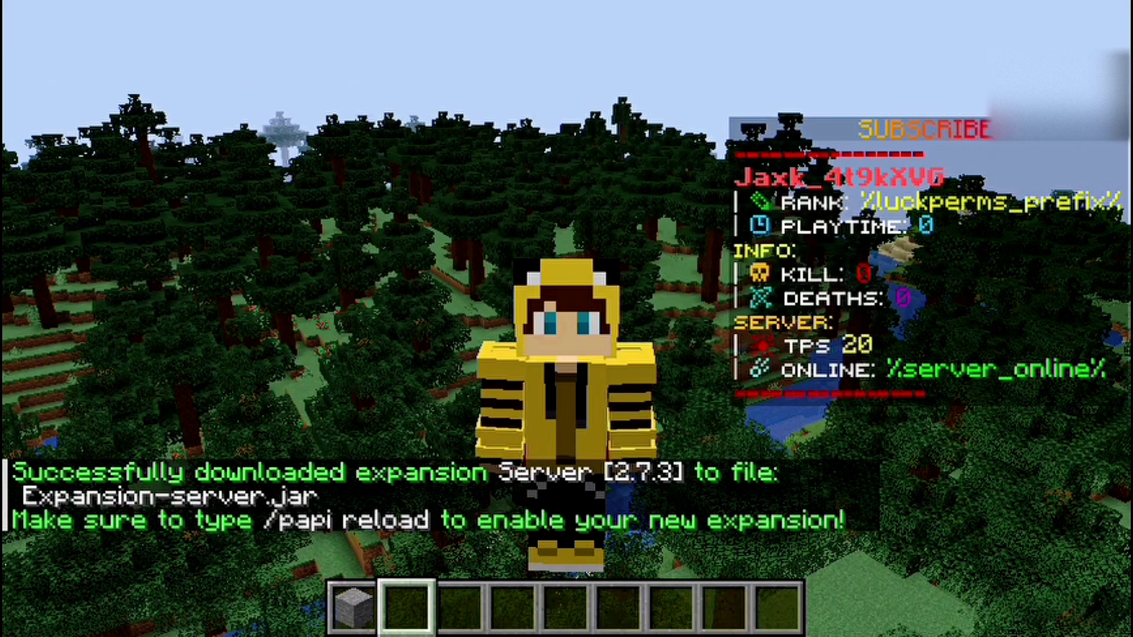
- Download the LuckPerms expansion and run /papi reload so the rank line resolves
{"action": "key", "text": "slash"}
{"action": "type", "text": "papi ecou"}
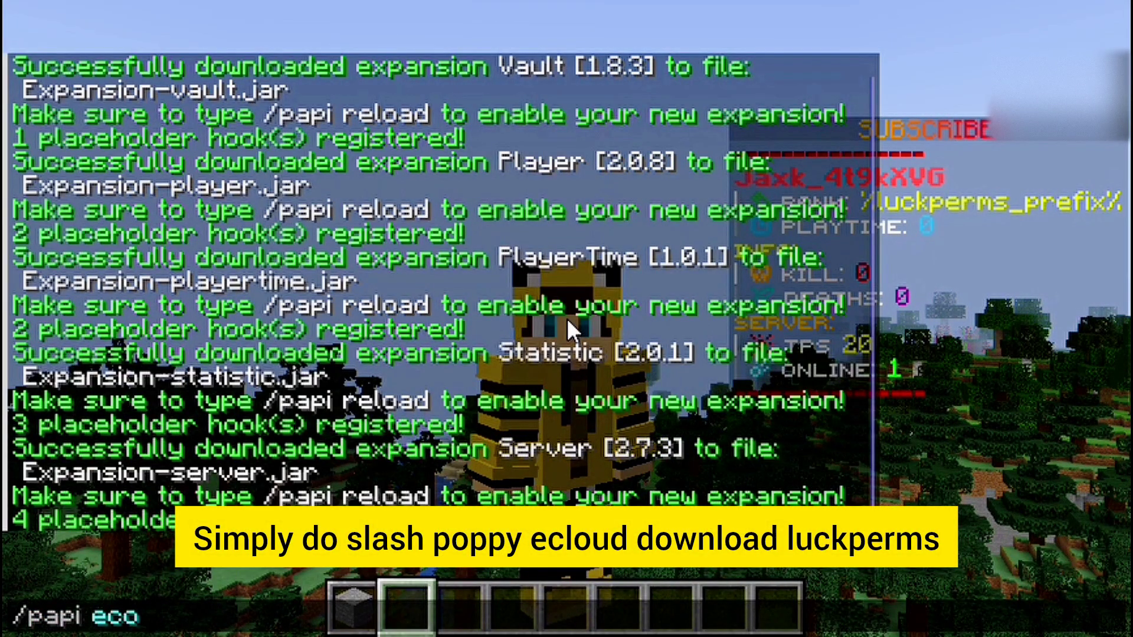
{"action": "key", "text": "Tab"}
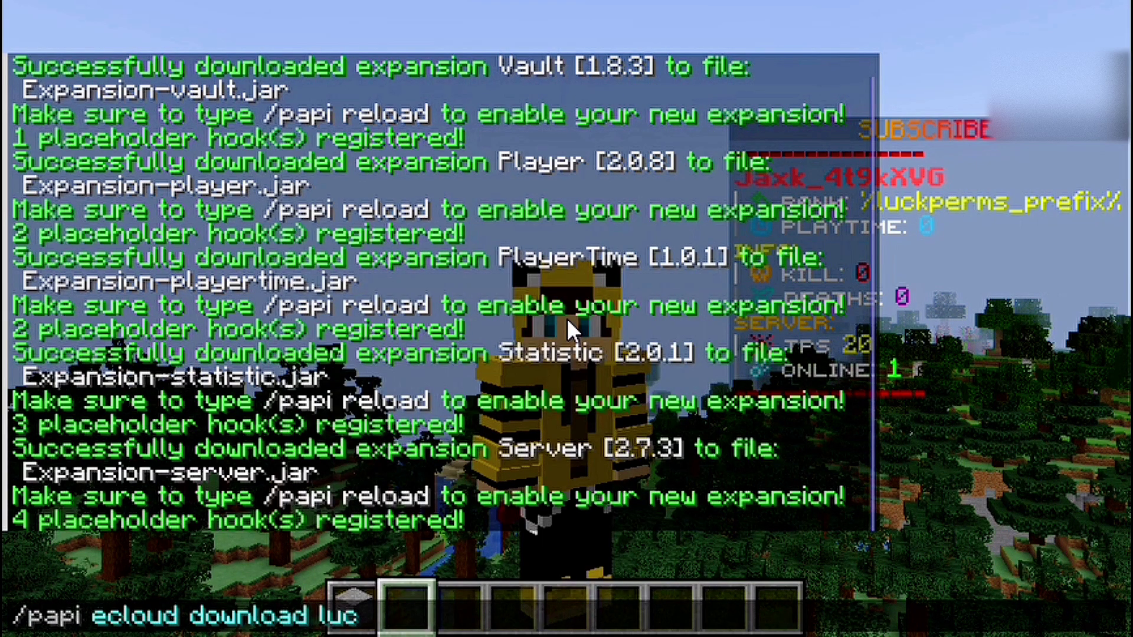
{"action": "key", "text": "Return"}
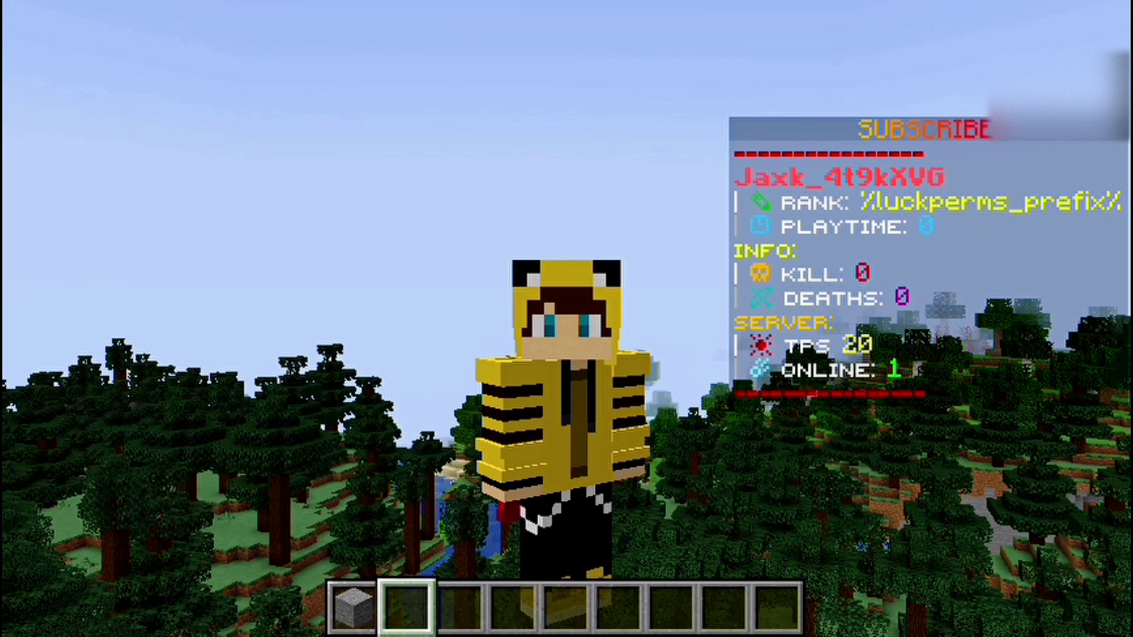
{"action": "key", "text": "slash"}
{"action": "type", "text": "papi reloa"}
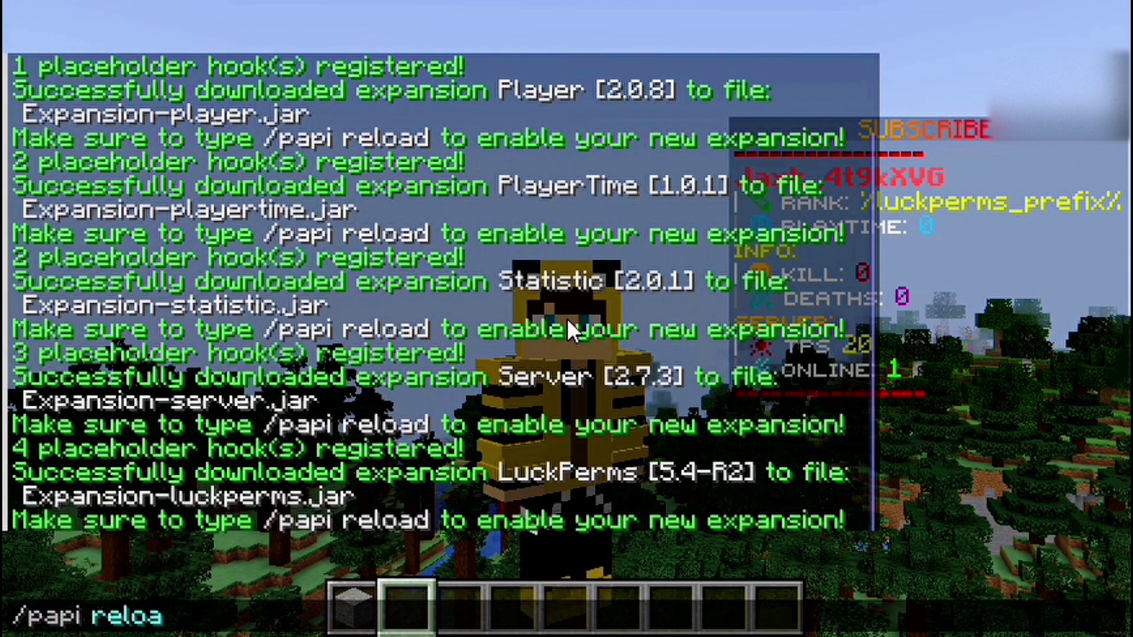
{"action": "type", "text": "d"}
{"action": "key", "text": "Return"}
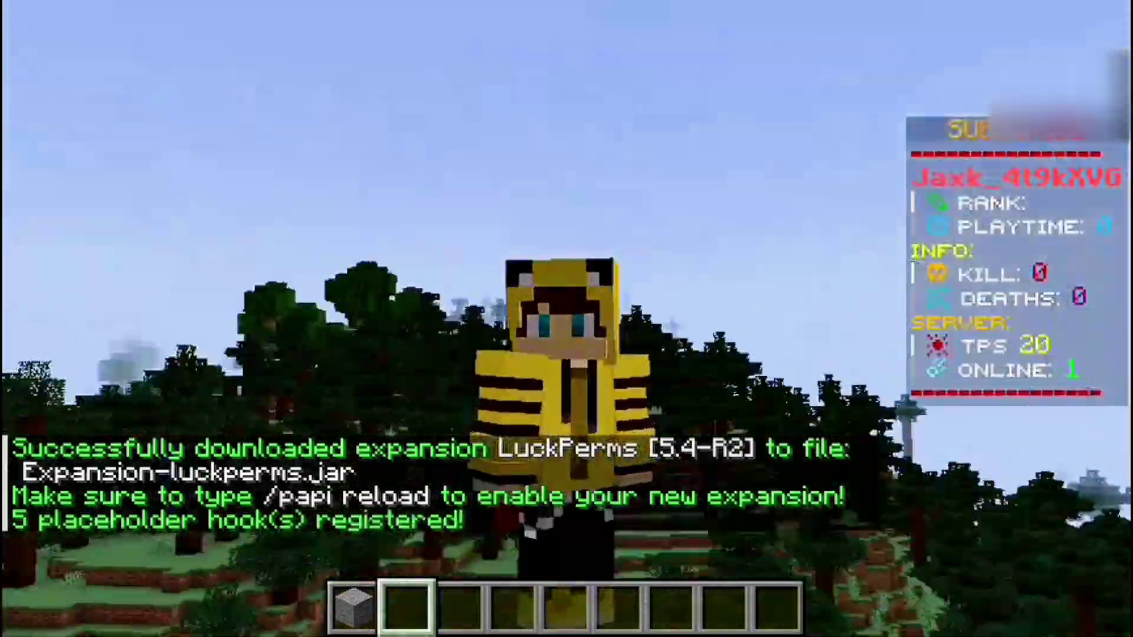